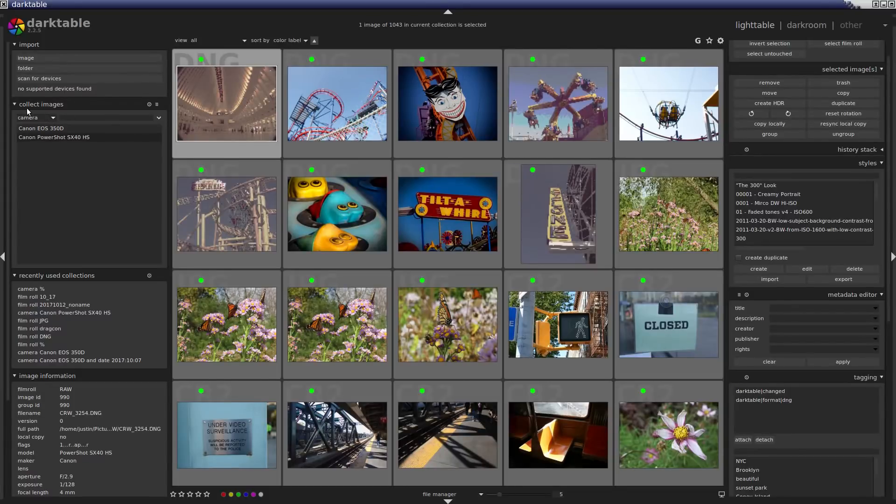
# Check which criteria can filter the collection, and view the first photo in the darkroom before returning to the lighttable
pyautogui.click(54, 119)
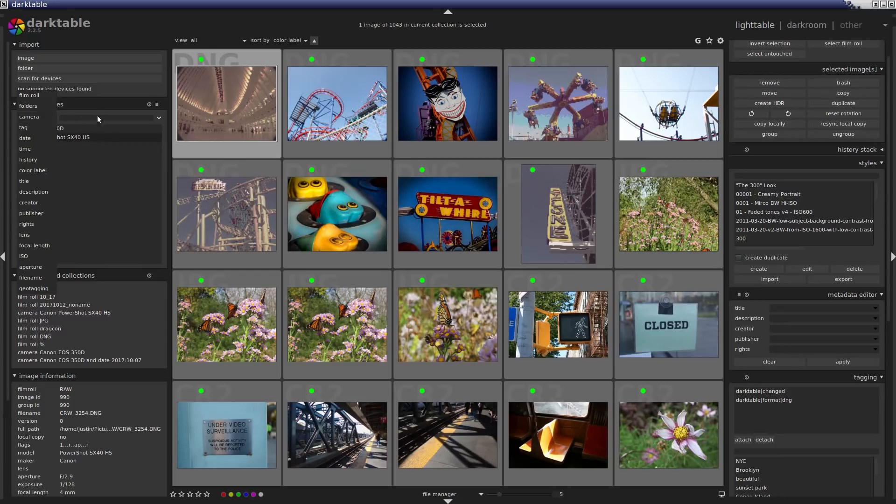
pyautogui.click(105, 103)
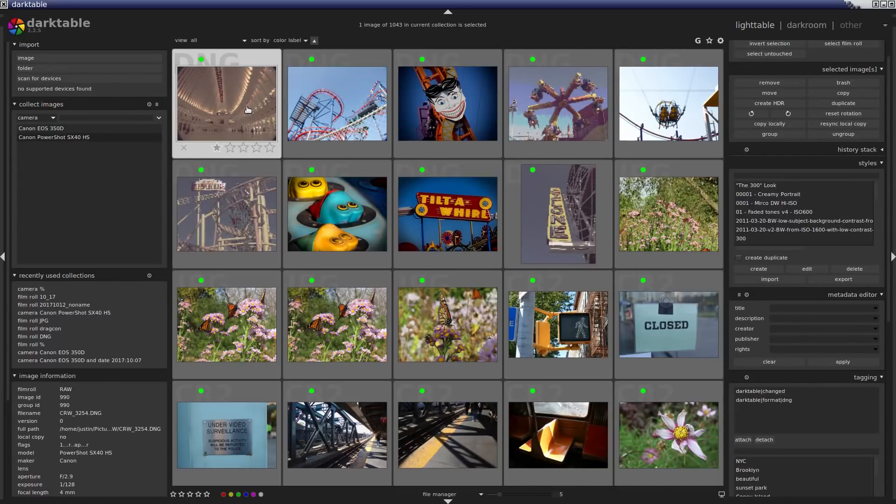
pyautogui.doubleClick(248, 109)
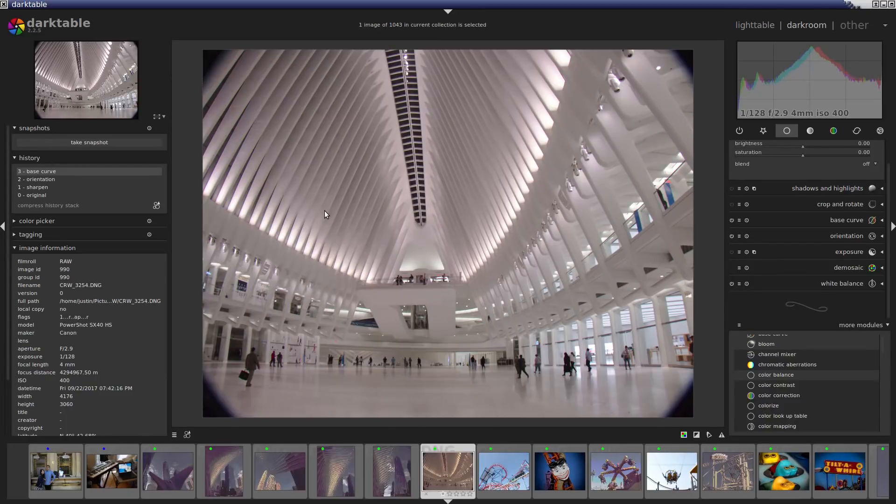
pyautogui.click(744, 28)
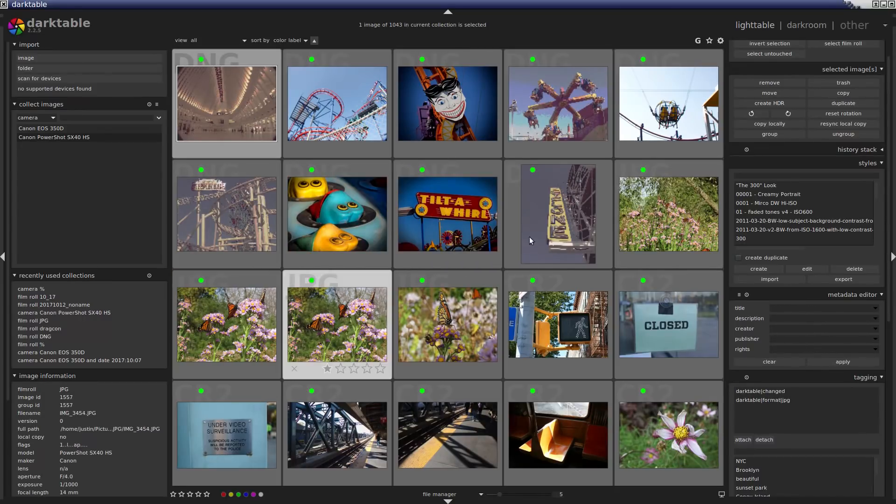
# Sort the collection thumbnails by time and switch the sorting back to color label
pyautogui.click(285, 42)
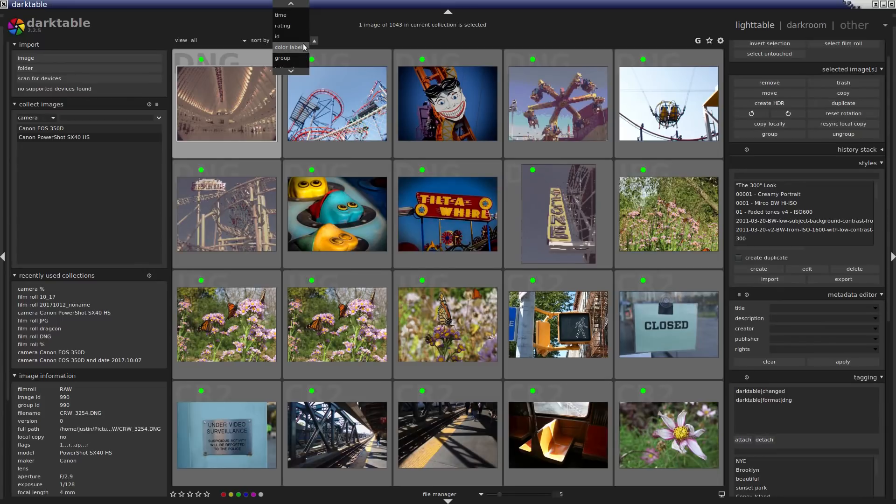
pyautogui.click(299, 12)
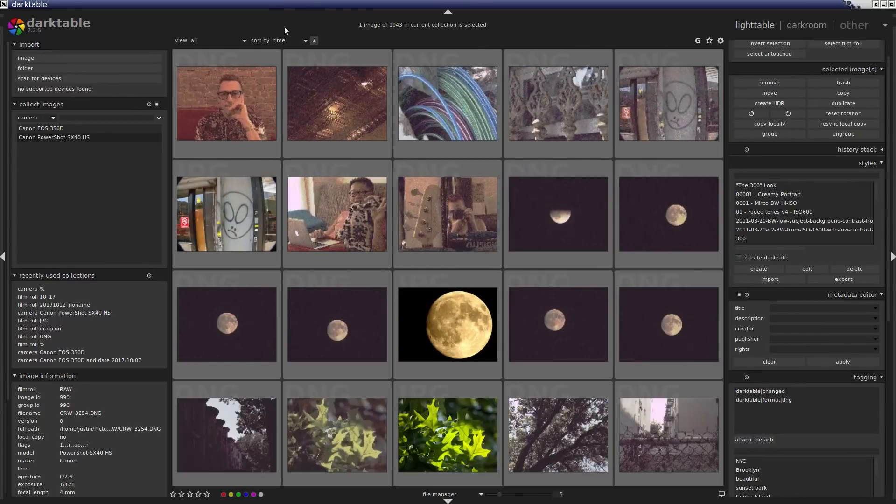
pyautogui.click(278, 41)
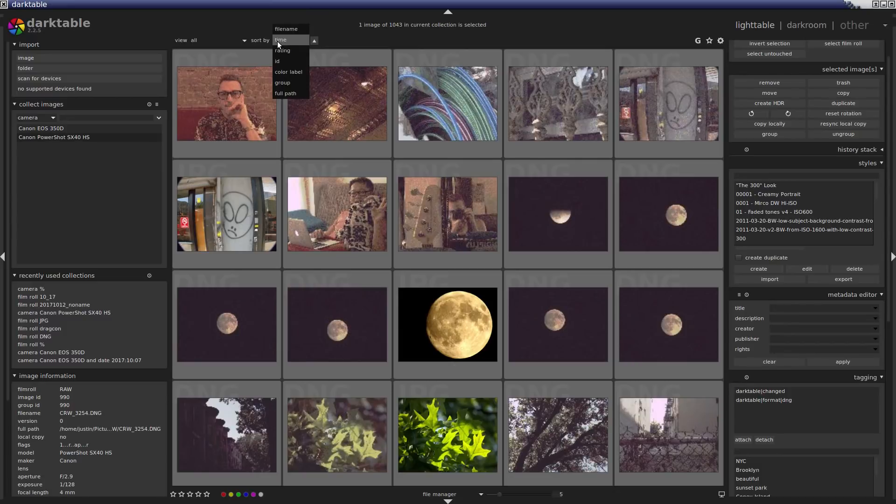
pyautogui.click(290, 72)
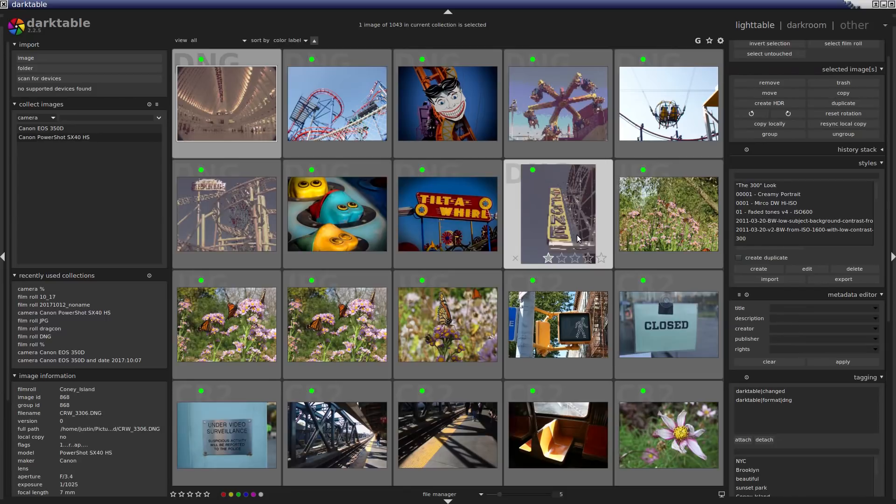
pyautogui.scroll(-1, 577, 238)
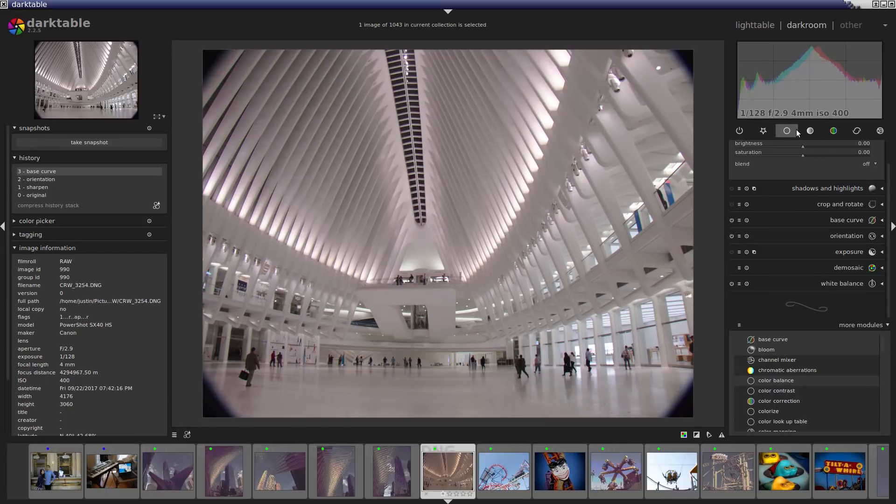
# Look through the darkroom's active, favorite, basic, tone, color, correction and effects module groups in turn
pyautogui.click(742, 130)
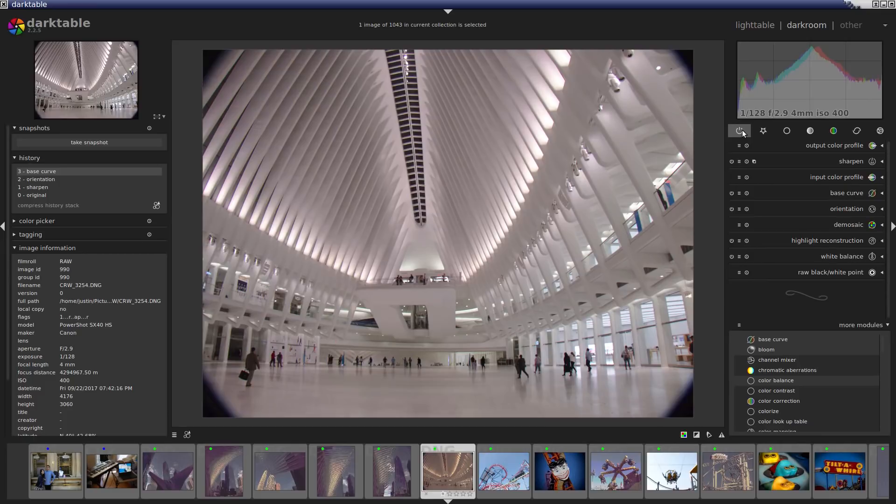
pyautogui.click(763, 129)
pyautogui.click(787, 132)
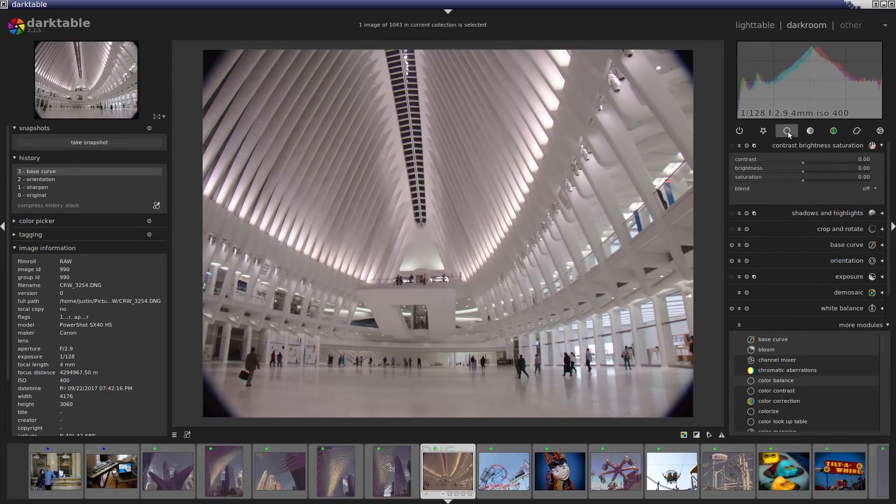
pyautogui.scroll(-1, 891, 229)
pyautogui.scroll(1, 891, 228)
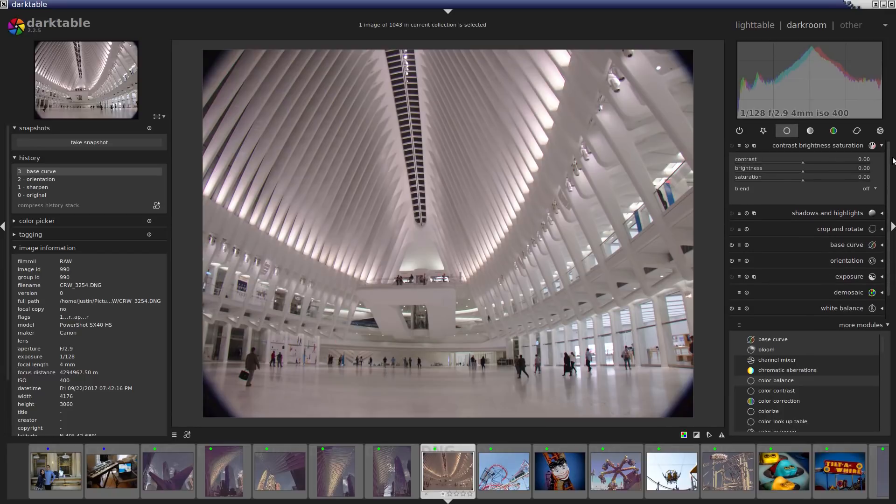
pyautogui.click(812, 132)
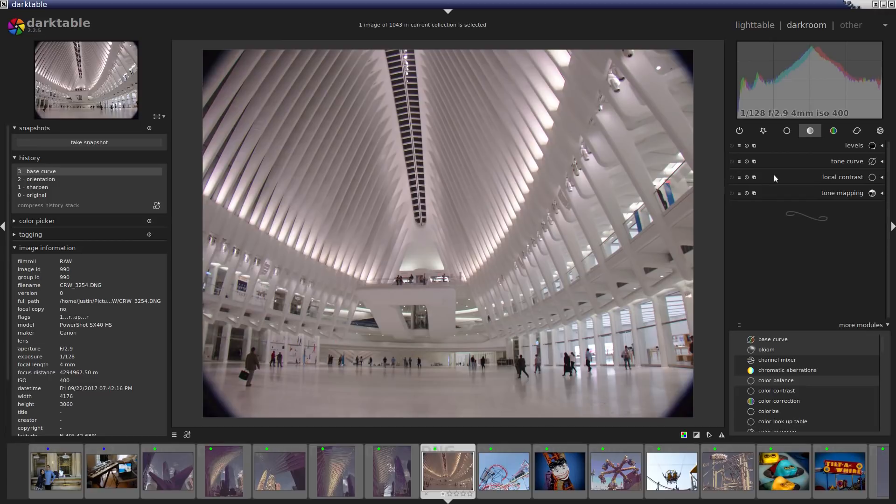
pyautogui.click(834, 132)
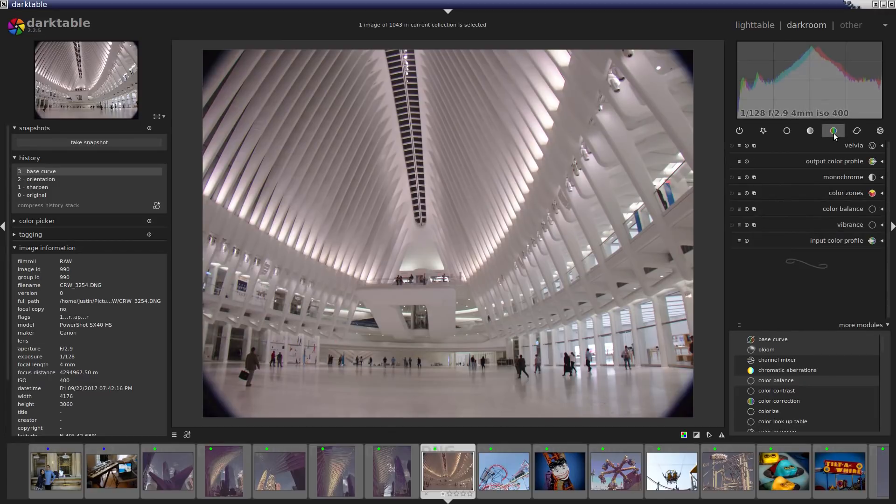
pyautogui.click(857, 130)
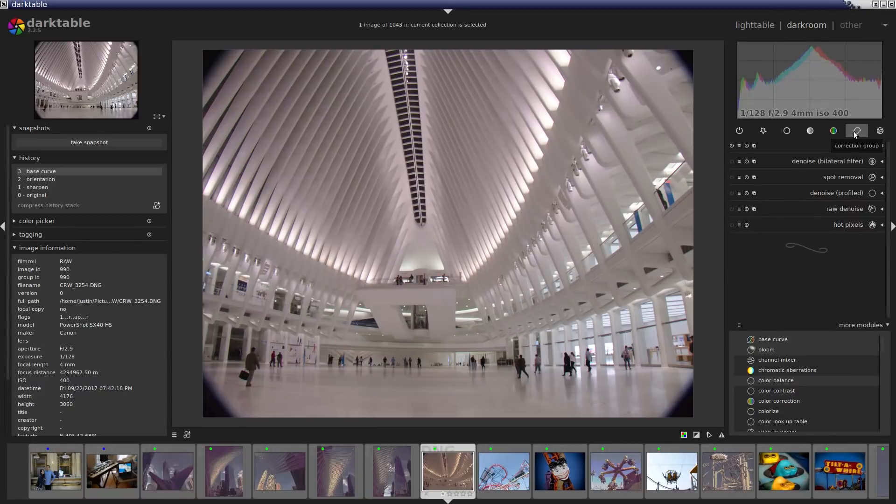
pyautogui.click(881, 132)
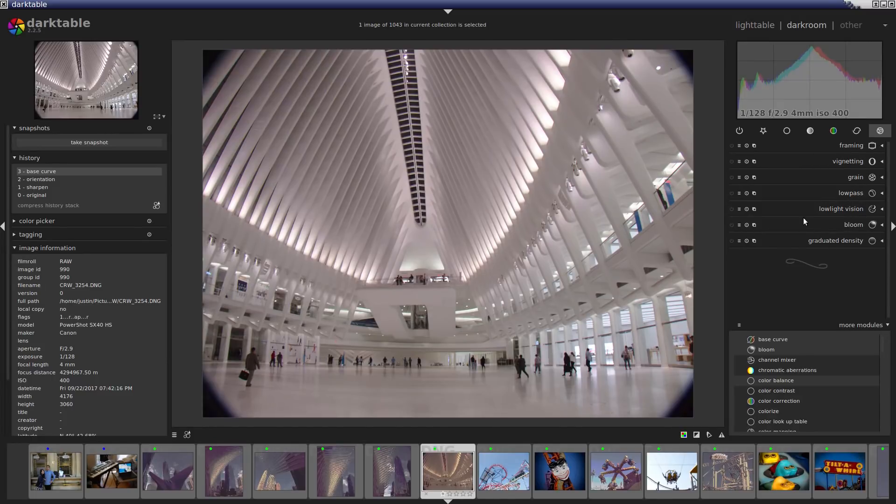
# Find lens correction among the additional modules and enable its display in the correction group
pyautogui.click(857, 131)
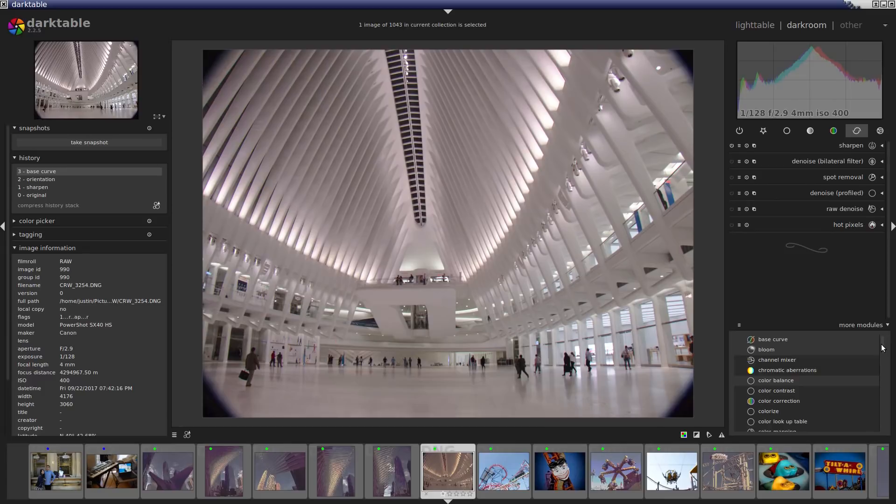
pyautogui.scroll(-2, 886, 355)
pyautogui.scroll(-3, 886, 354)
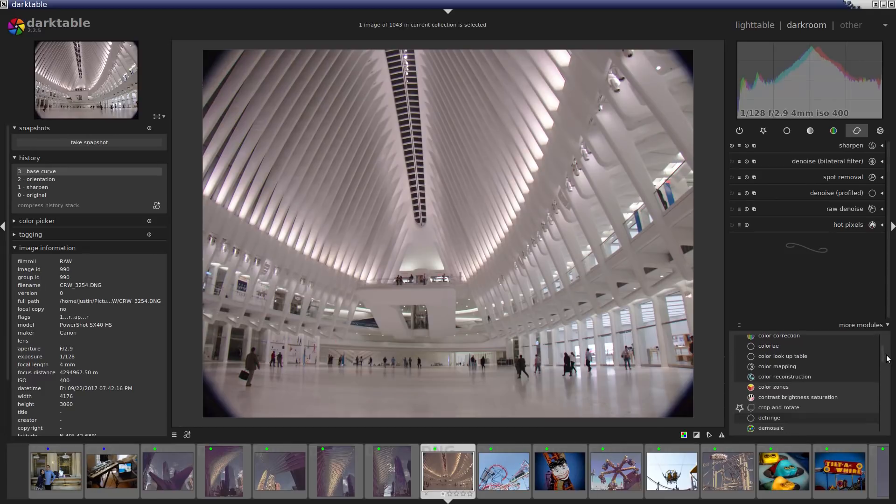
pyautogui.moveTo(888, 364); pyautogui.dragTo(886, 391)
pyautogui.click(796, 383)
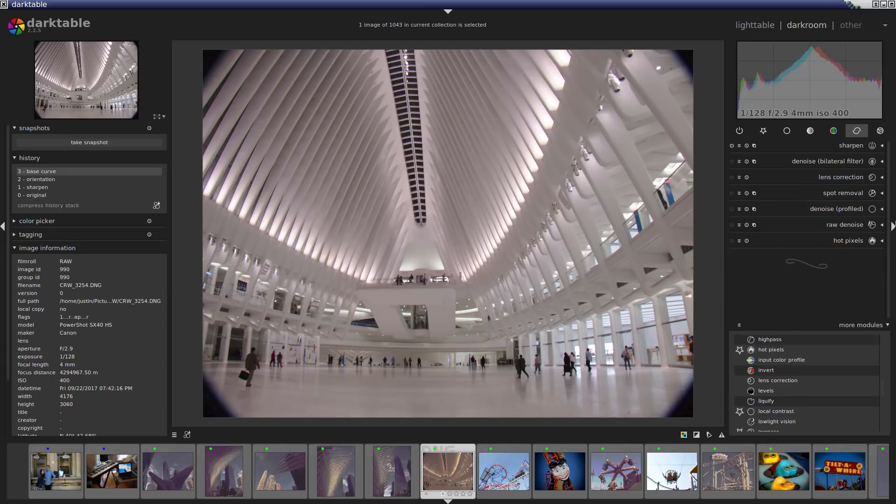
# Set the lens correction camera to Canon PowerShot SX220 HS and its lens to the SX220 HS & compatibles profile with CHDK's DNG
pyautogui.click(882, 178)
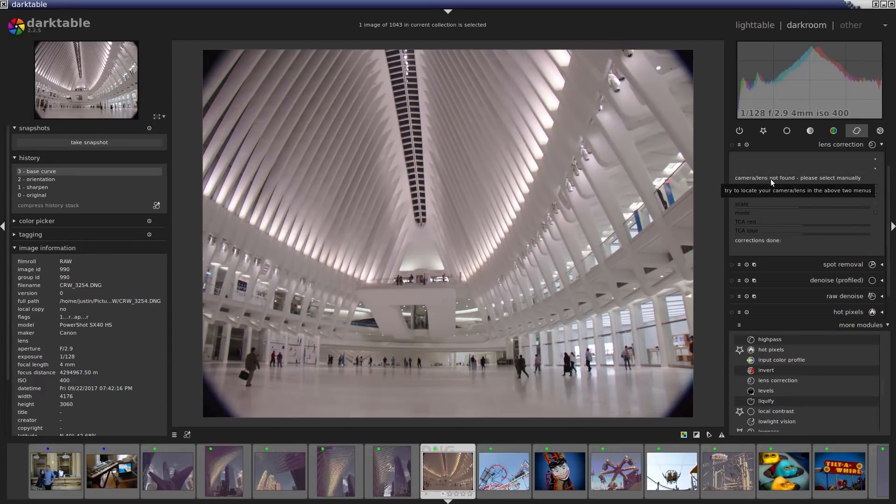
pyautogui.click(839, 158)
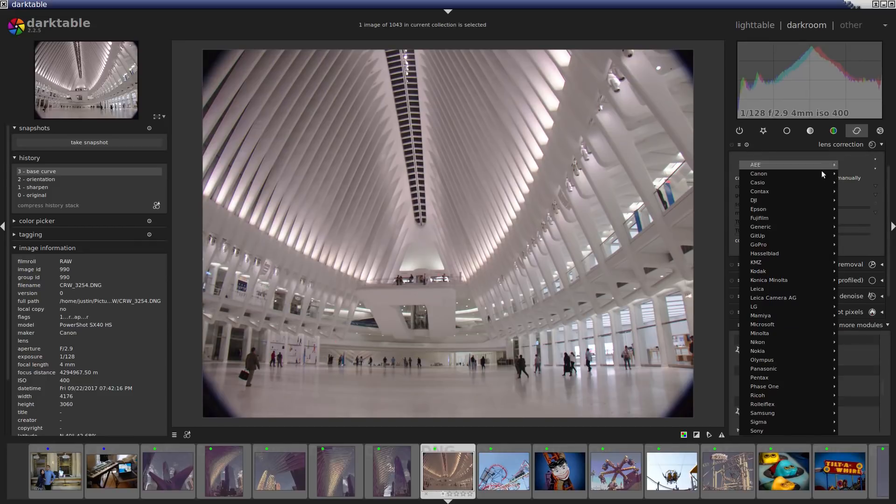
pyautogui.moveTo(819, 173)
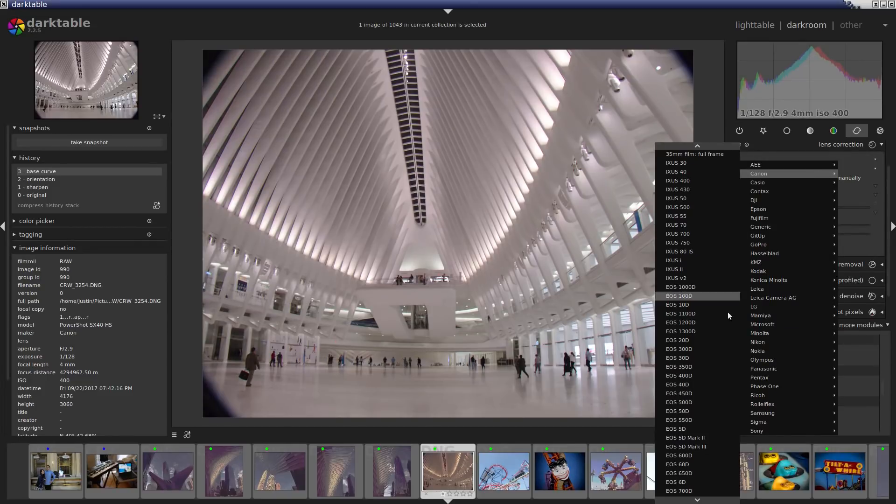
pyautogui.moveTo(769, 173)
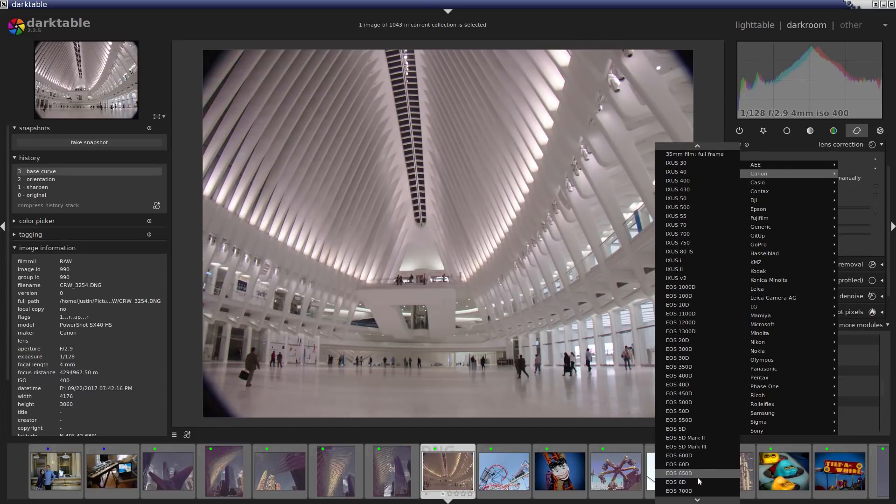
pyautogui.moveTo(698, 499)
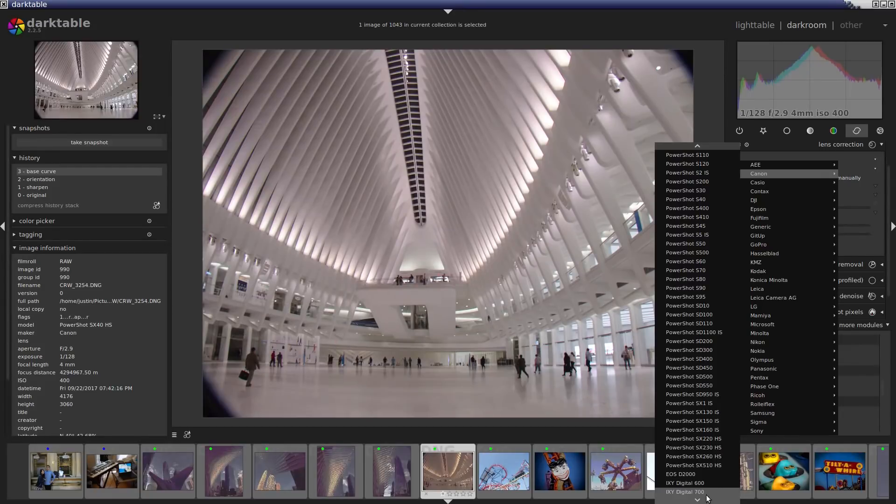
pyautogui.click(682, 439)
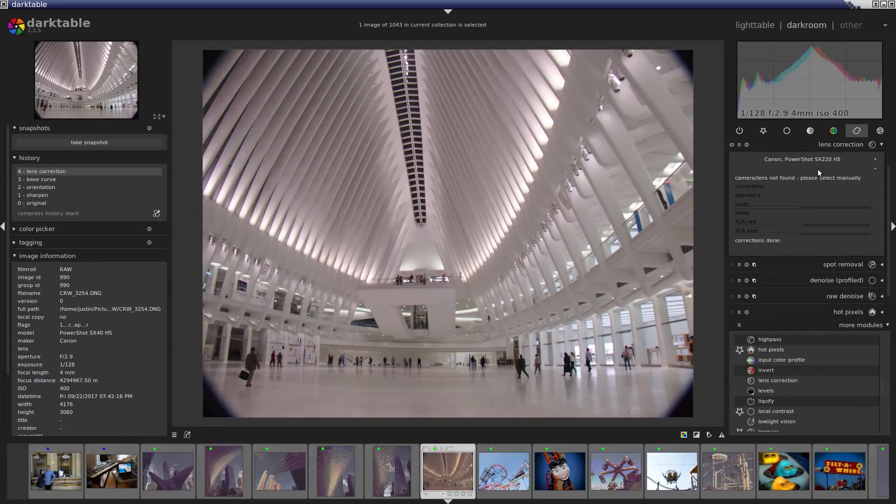
pyautogui.click(853, 169)
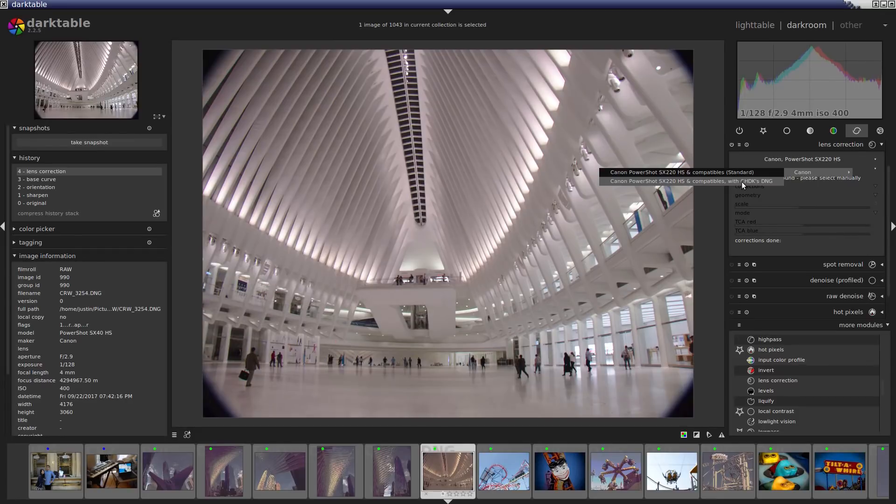
pyautogui.click(741, 181)
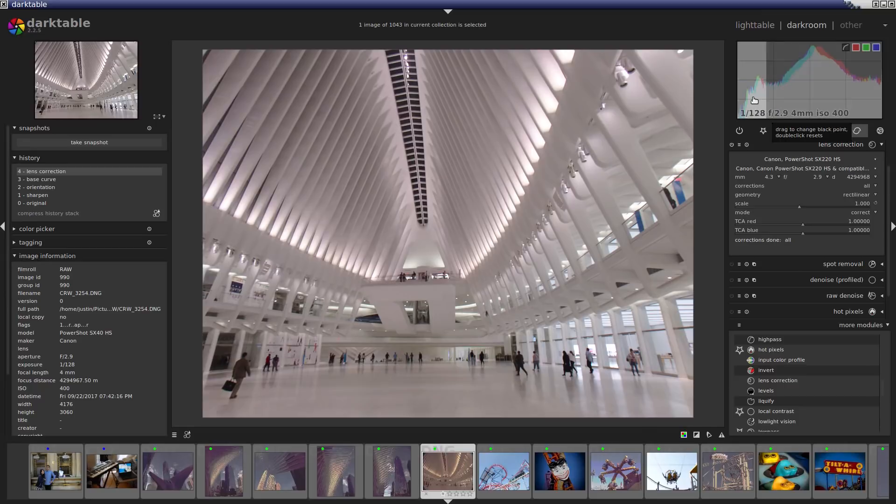
# Shift the photo's black point slightly toward the dark end of the histogram
pyautogui.moveTo(753, 98)
pyautogui.mouseDown()
pyautogui.moveTo(740, 97)
pyautogui.moveTo(747, 99)
pyautogui.mouseUp()
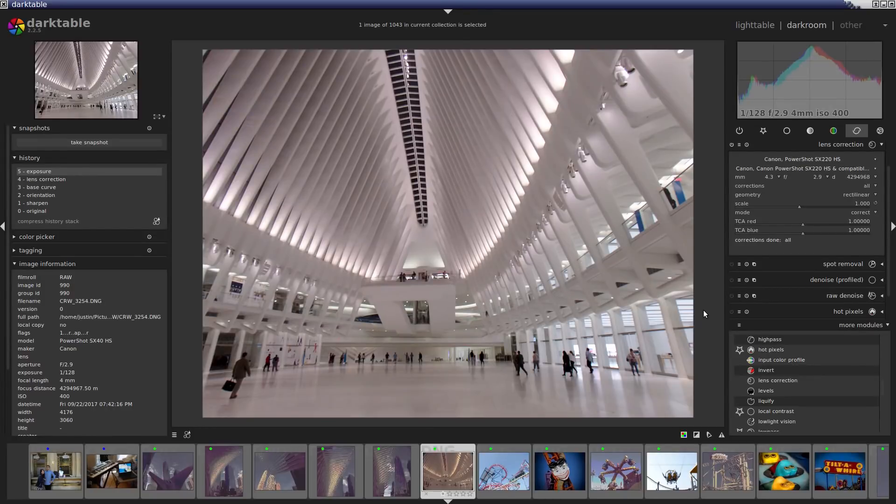
# Check the photo for out-of-gamut colors and for over- or underexposed areas, turning each indicator off again
pyautogui.click(684, 435)
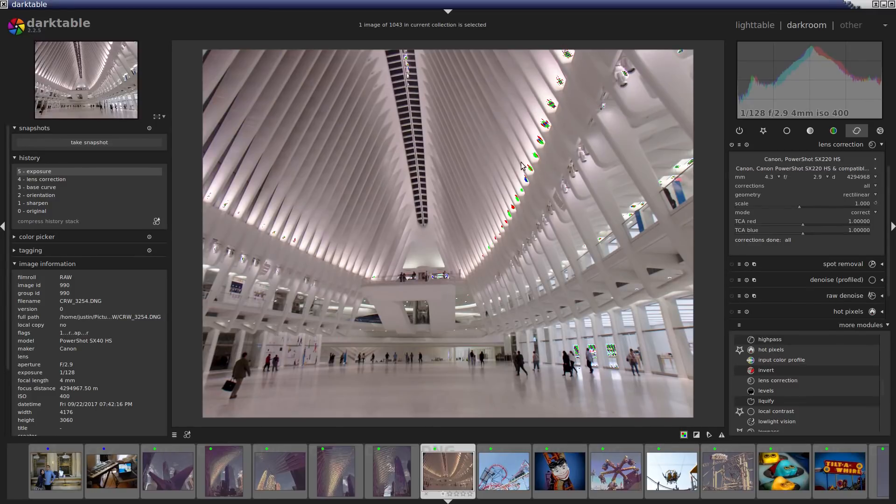
pyautogui.click(684, 436)
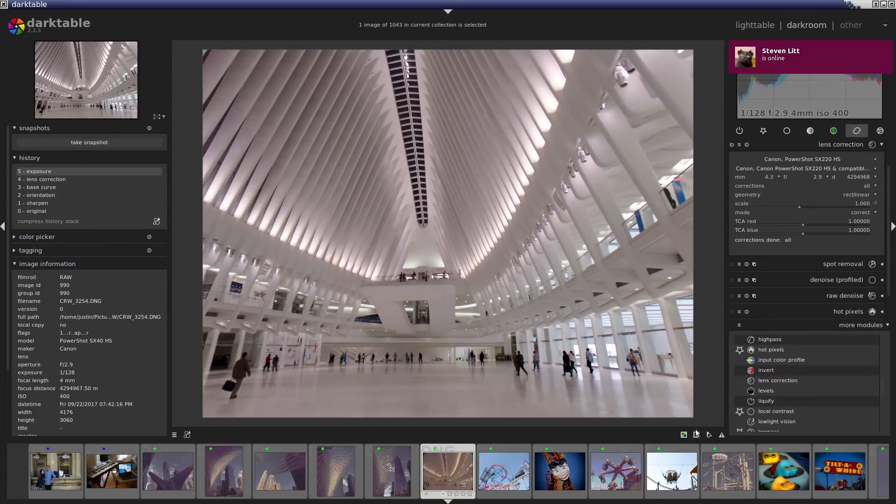
pyautogui.click(697, 437)
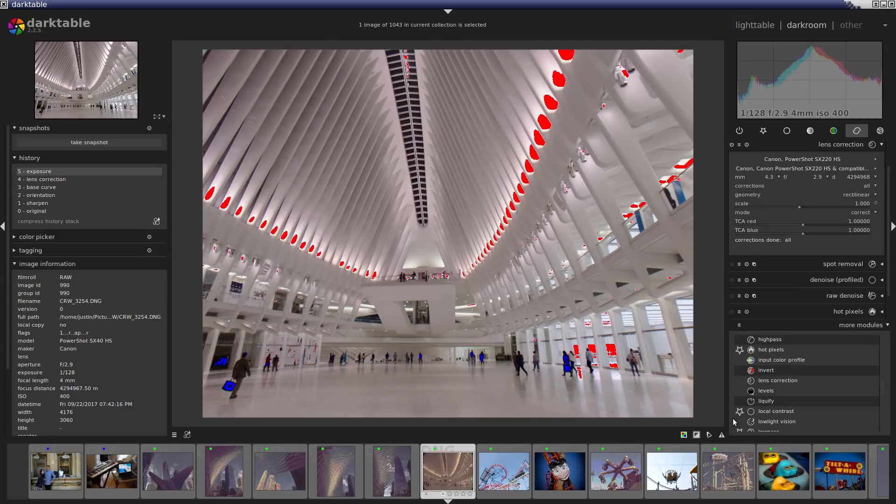
pyautogui.click(696, 435)
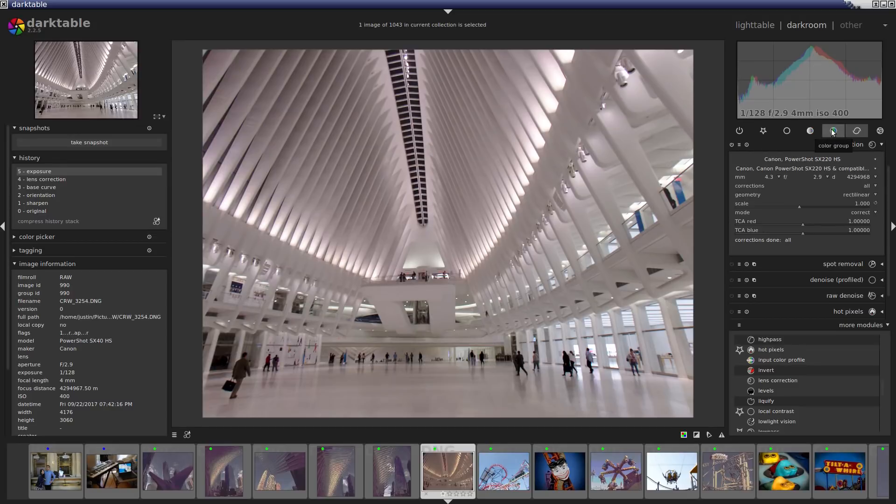
# Look at the levels module's controls in the tone group and collapse the module again
pyautogui.click(810, 130)
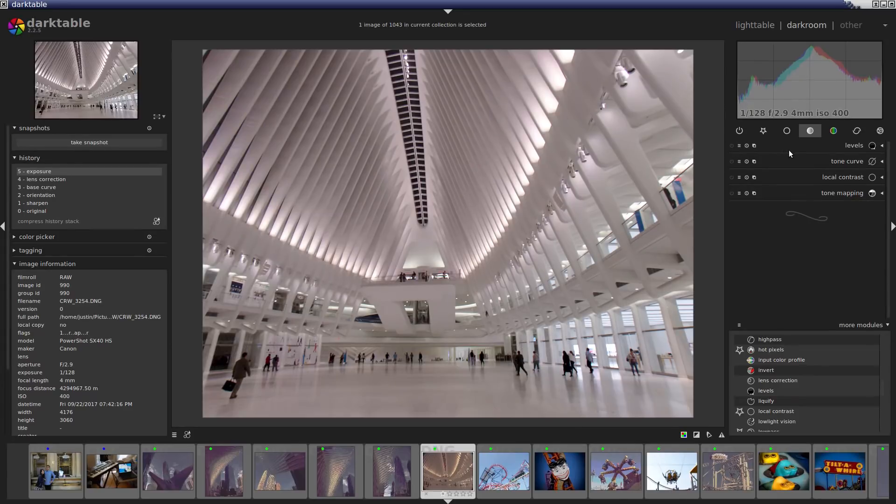
pyautogui.click(882, 149)
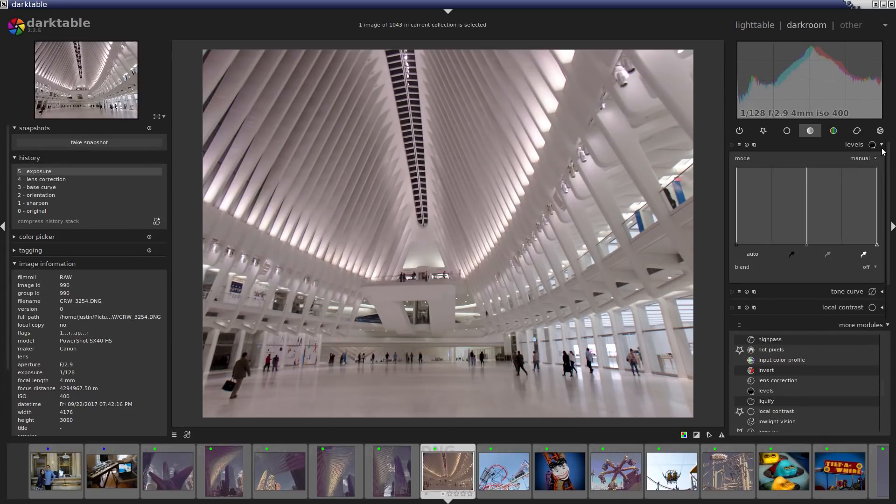
pyautogui.click(882, 146)
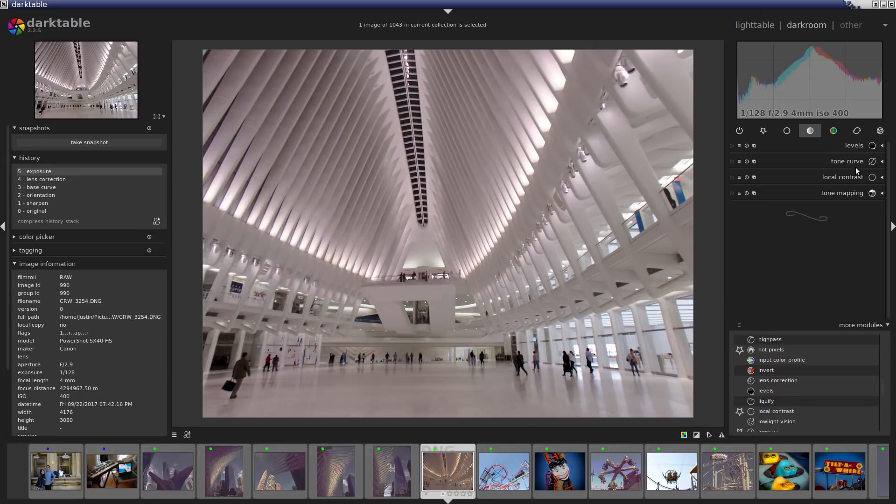
# Apply local contrast to the hall photo with contrast 28 and detail raised to about 1.189
pyautogui.click(882, 178)
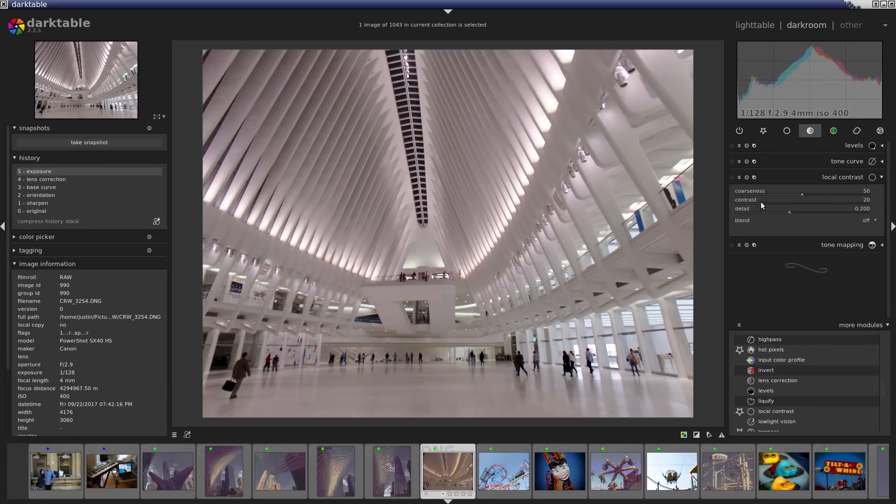
pyautogui.moveTo(760, 202); pyautogui.dragTo(766, 202)
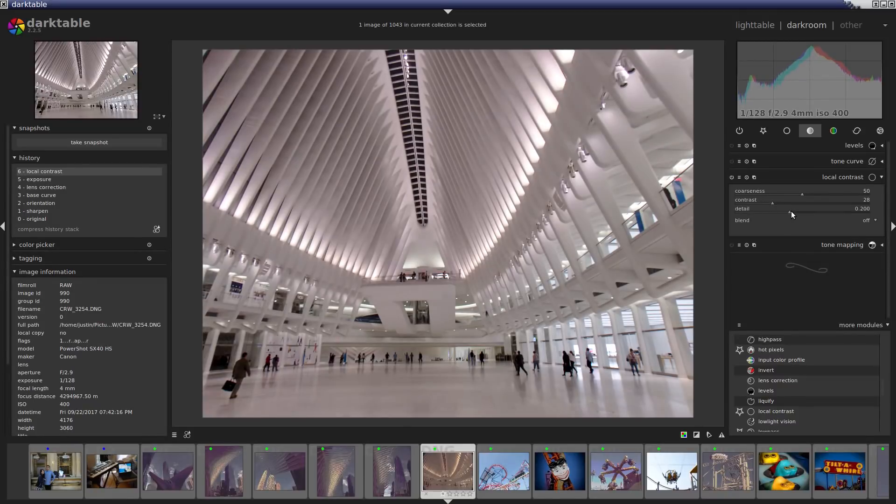
pyautogui.moveTo(789, 212); pyautogui.dragTo(800, 212)
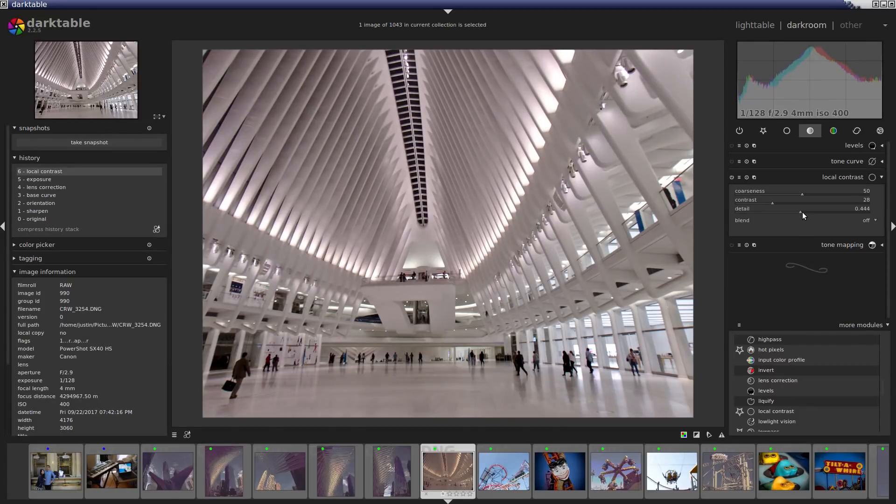
pyautogui.moveTo(801, 212); pyautogui.dragTo(833, 215)
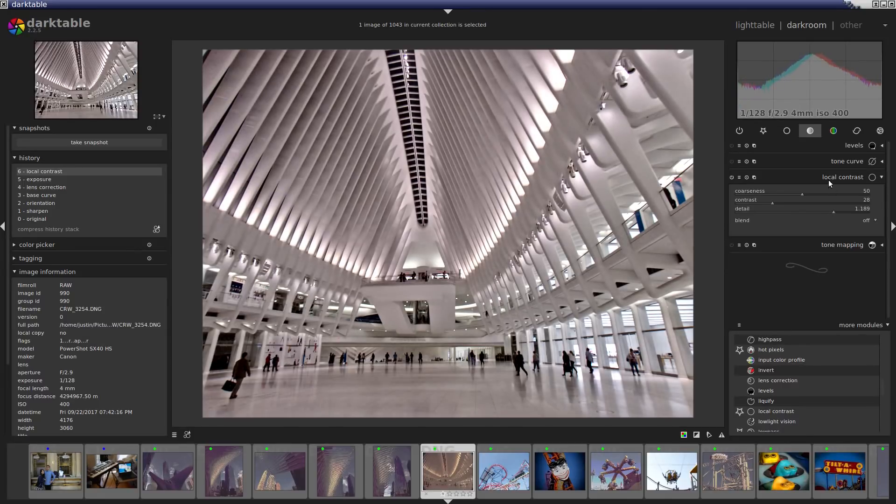
pyautogui.moveTo(835, 212); pyautogui.dragTo(833, 212)
# Convert the hall photo to black and white with the monochrome module and collapse the module again
pyautogui.click(833, 132)
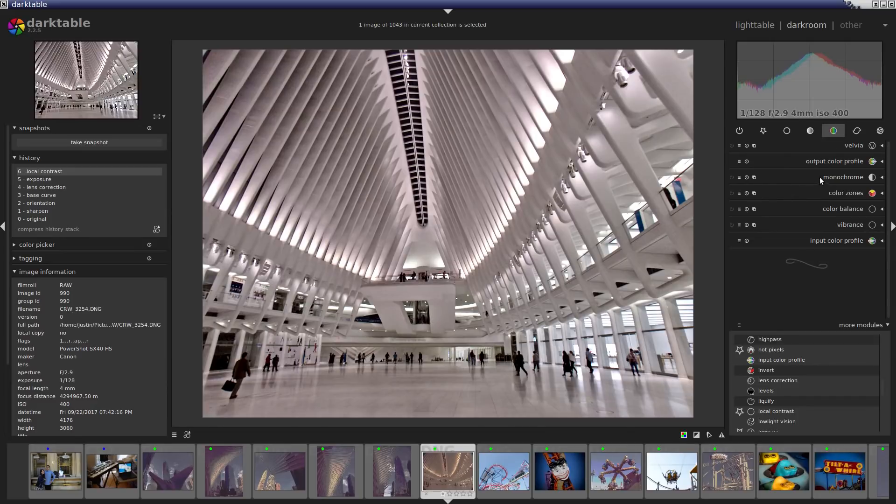
pyautogui.click(842, 173)
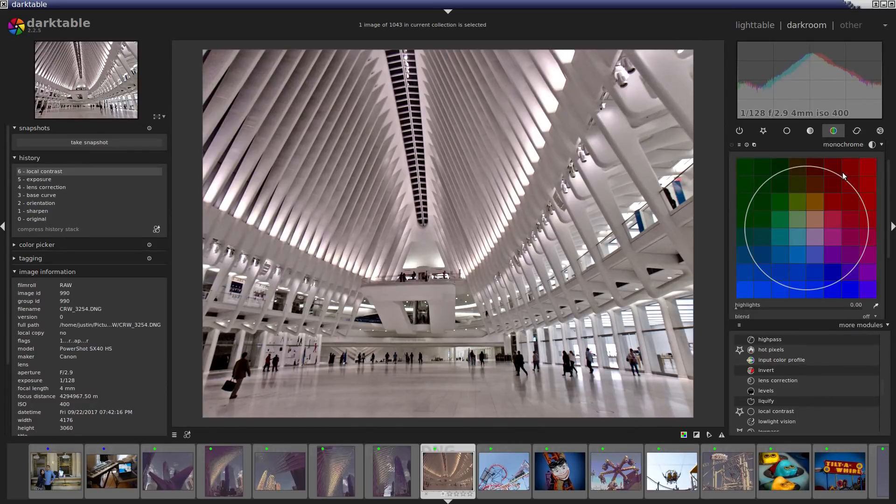
pyautogui.click(732, 145)
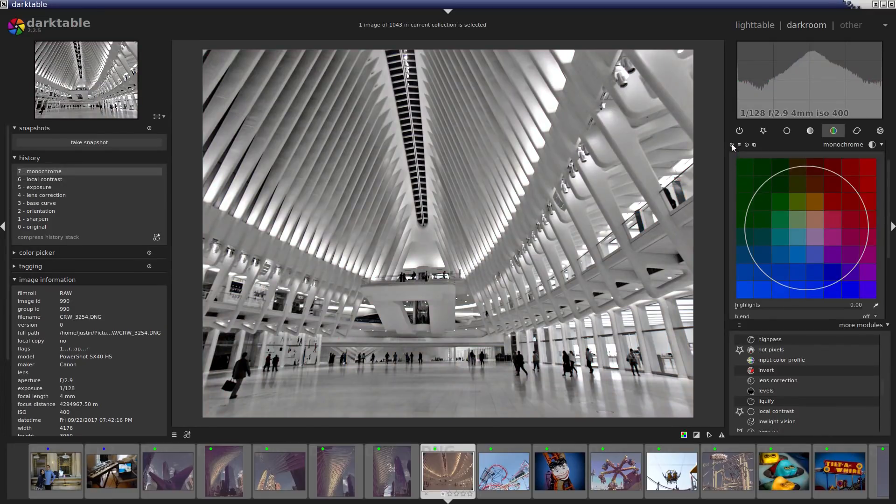
pyautogui.click(883, 145)
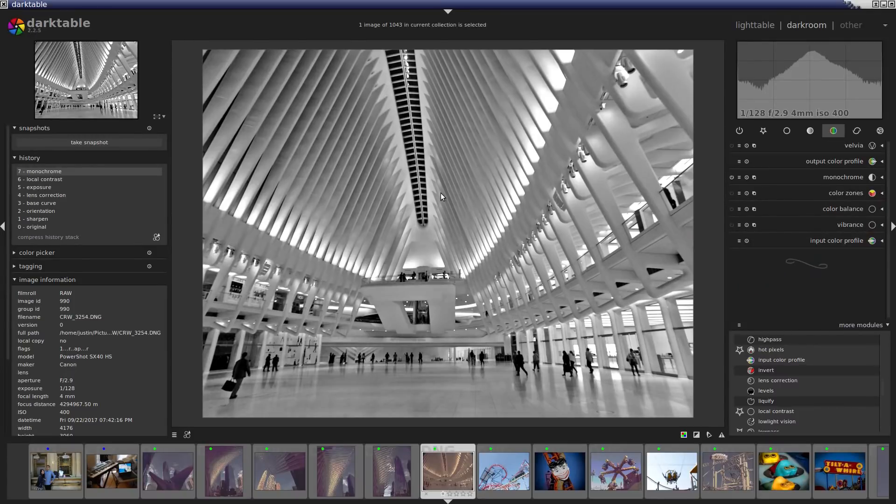
# Enable profiled denoise on the hall photo, judging the grain at 100% around the end of the ceiling skylight
pyautogui.scroll(5, 441, 192)
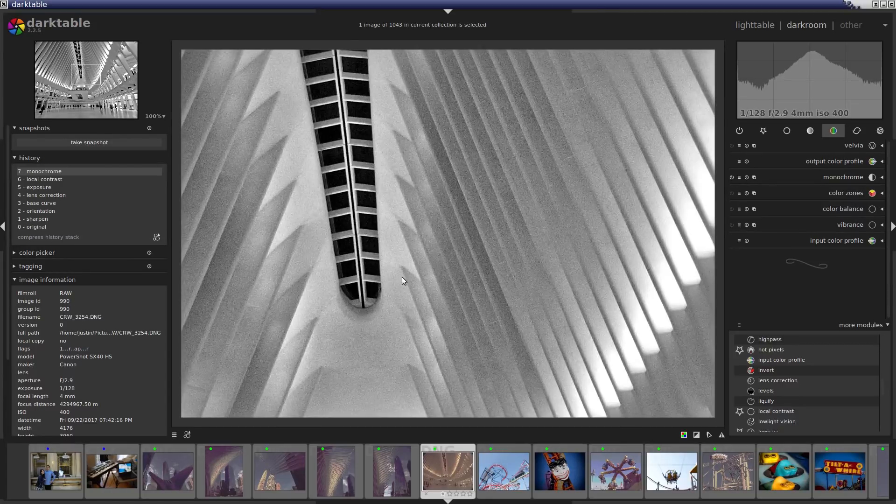
pyautogui.moveTo(402, 277); pyautogui.dragTo(458, 208)
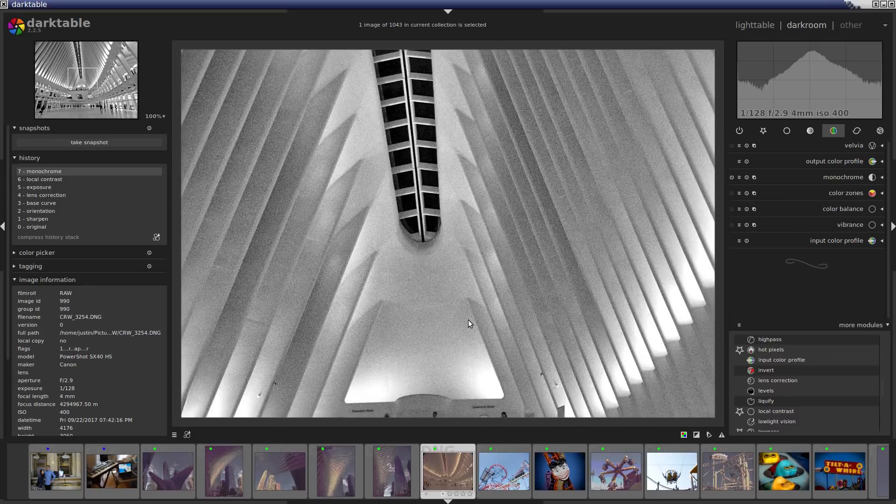
pyautogui.click(861, 133)
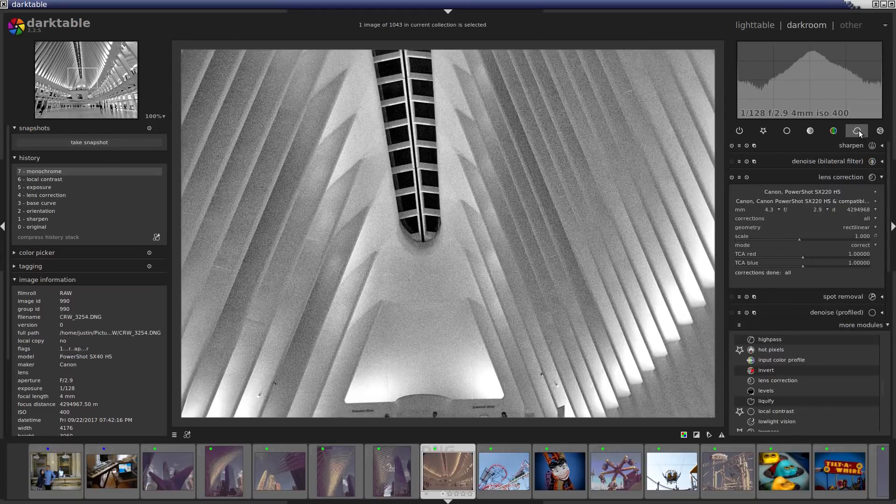
pyautogui.click(882, 178)
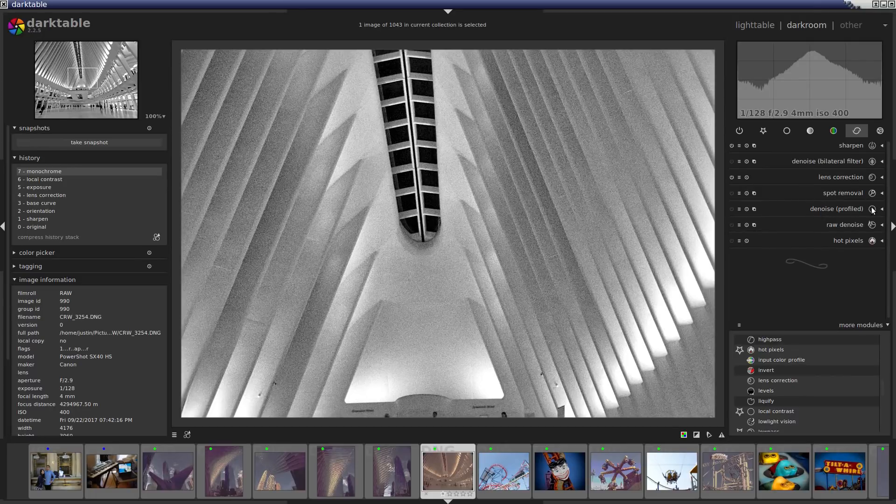
pyautogui.click(733, 209)
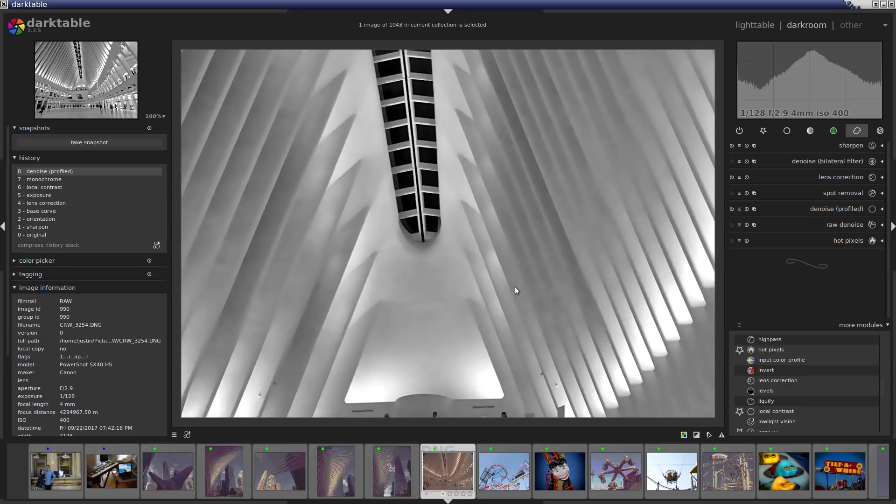
pyautogui.middleClick(514, 287)
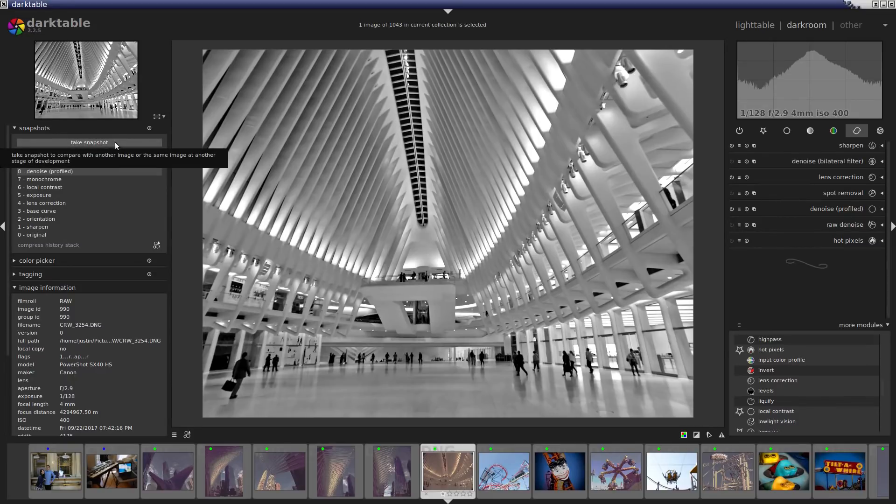
# Start a style from the history stack named "black and white denoise" with description "sx40hs", and include profiled denoise
pyautogui.click(158, 243)
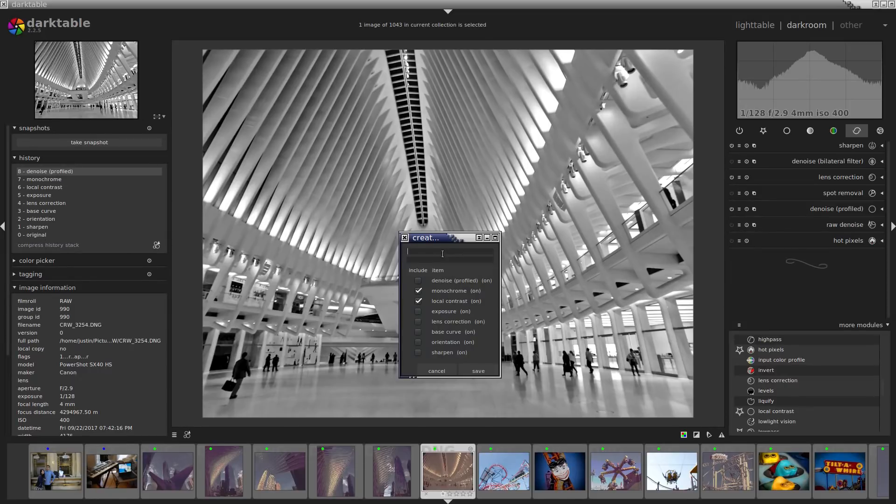
pyautogui.write('black and white denoise')
pyautogui.click(418, 281)
pyautogui.click(467, 261)
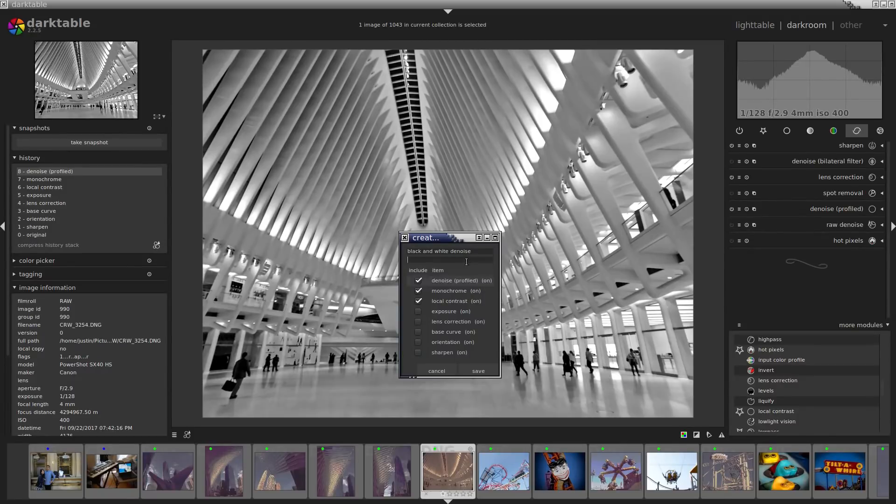
pyautogui.write('sx')
pyautogui.write('40')
pyautogui.write('H')
pyautogui.write('hs')
# Include lens correction, exposure, base curve, orientation and sharpen in the new style and save it
pyautogui.click(418, 322)
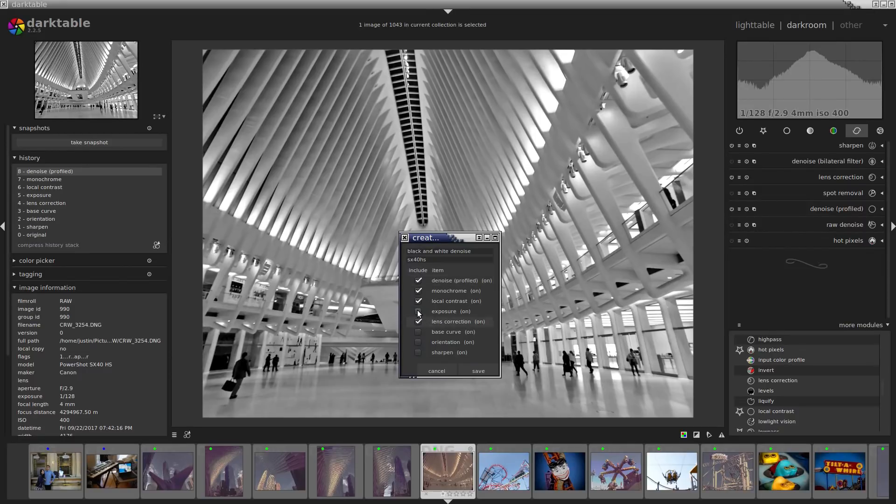
pyautogui.click(418, 312)
pyautogui.click(418, 332)
pyautogui.click(418, 343)
pyautogui.click(419, 353)
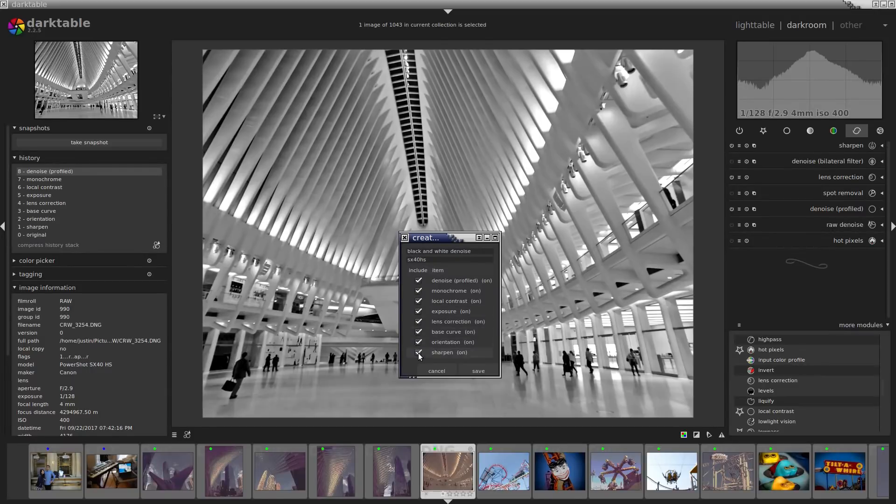
pyautogui.click(472, 371)
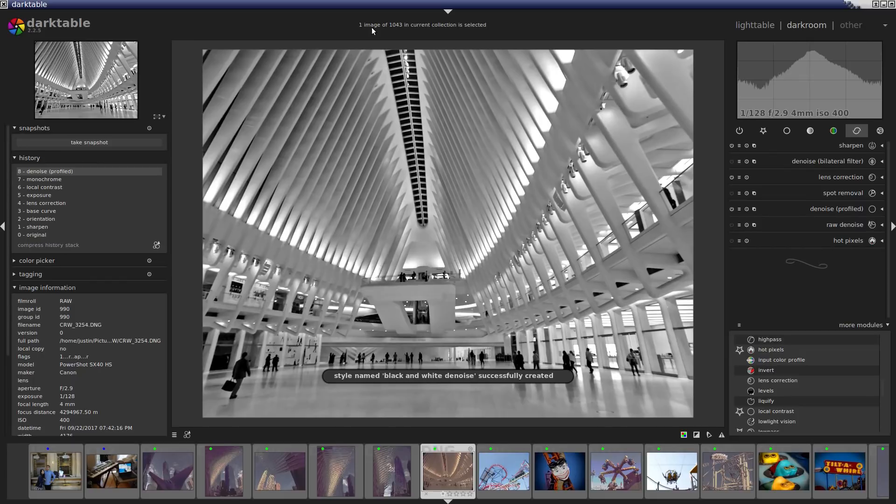
# Go back to the lighttable, find the similar unedited hall photo CRW_3253.DNG and open it in the darkroom
pyautogui.click(750, 26)
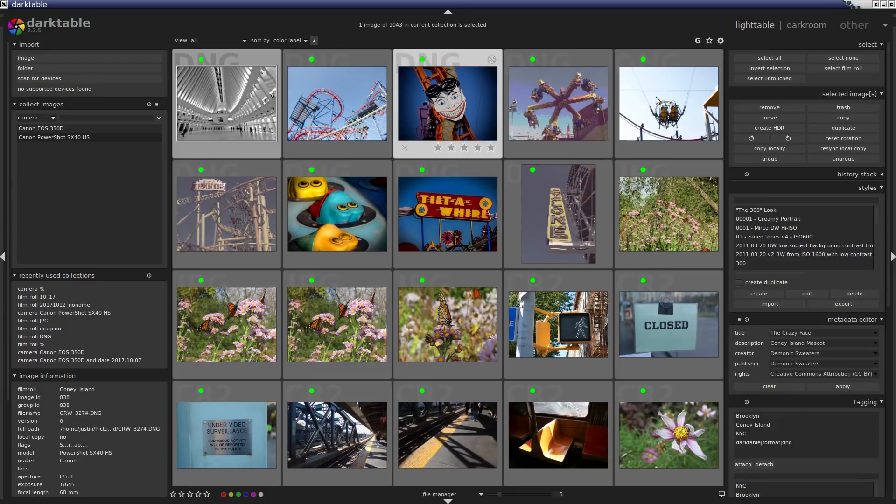
pyautogui.scroll(2, 371, 248)
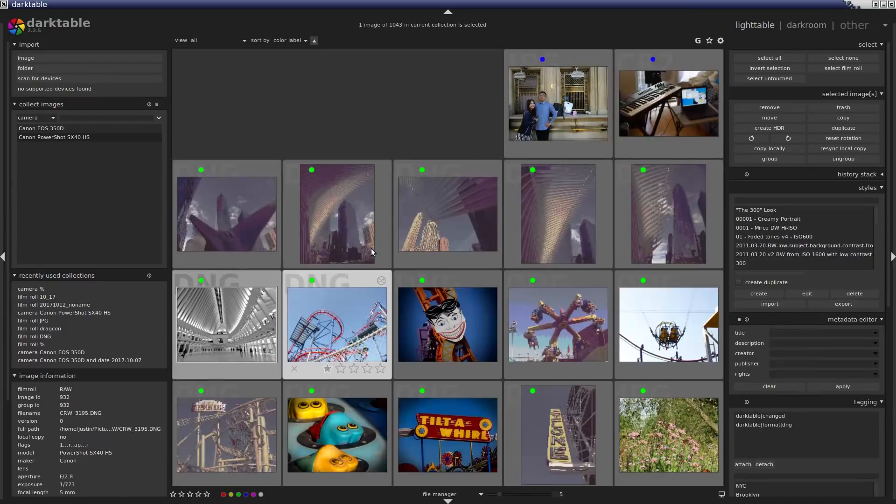
pyautogui.scroll(-6, 371, 249)
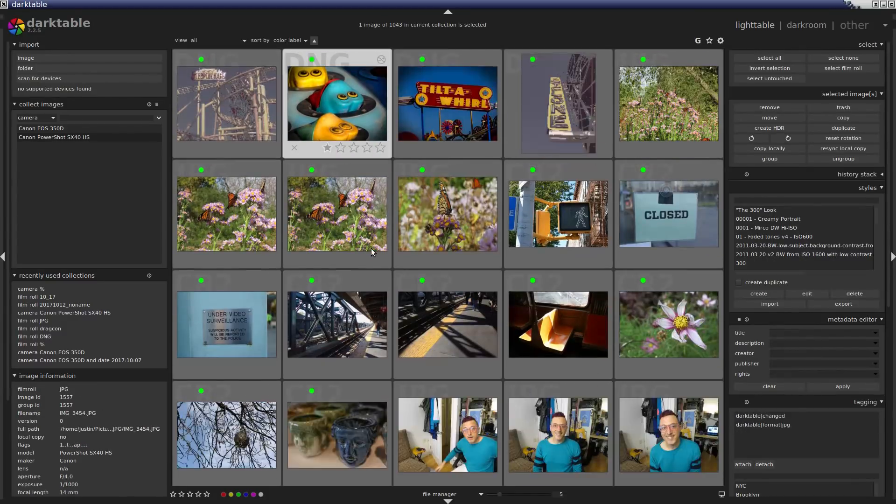
pyautogui.scroll(-10, 371, 248)
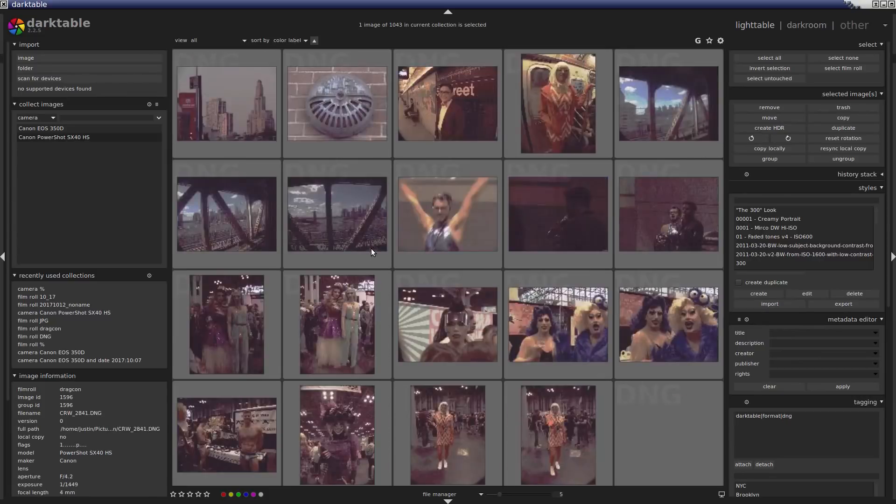
pyautogui.scroll(3, 371, 249)
pyautogui.scroll(-1, 371, 249)
pyautogui.scroll(1, 371, 249)
pyautogui.scroll(4, 371, 248)
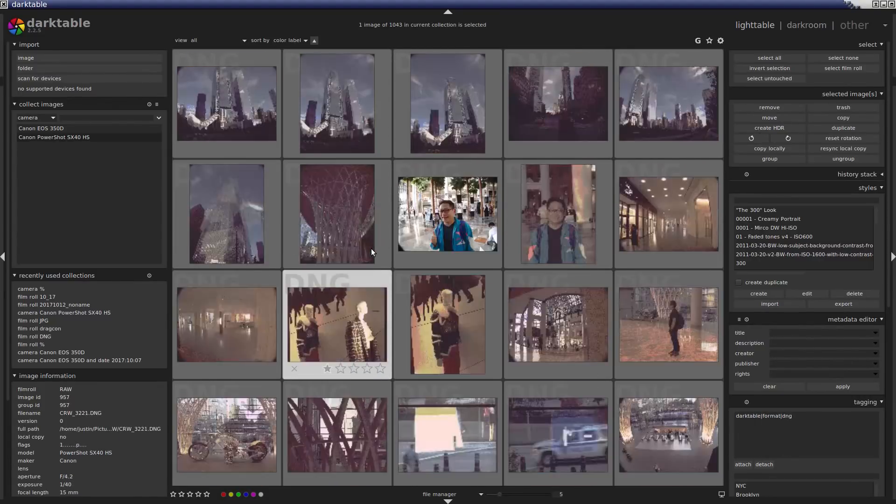
pyautogui.scroll(-5, 371, 248)
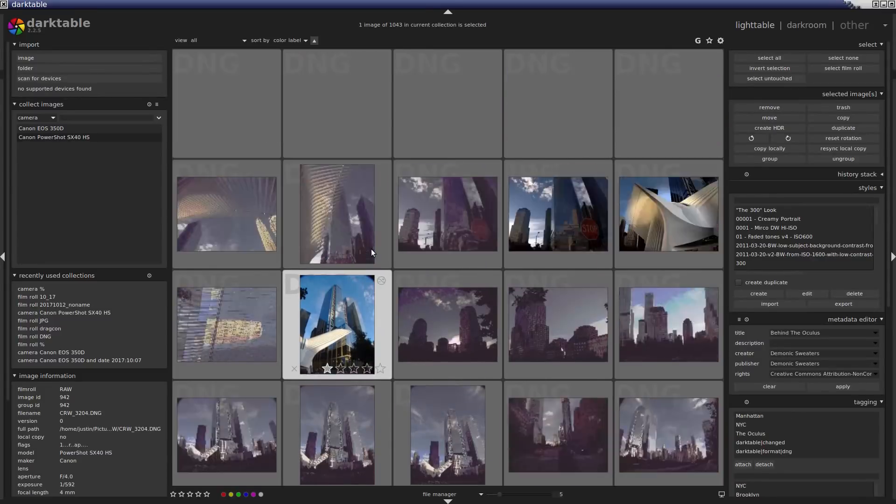
pyautogui.scroll(-3, 371, 248)
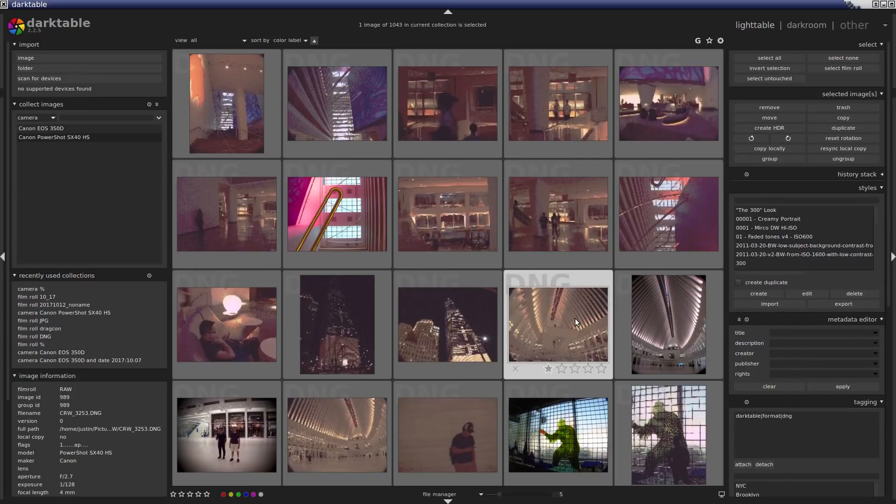
pyautogui.doubleClick(575, 318)
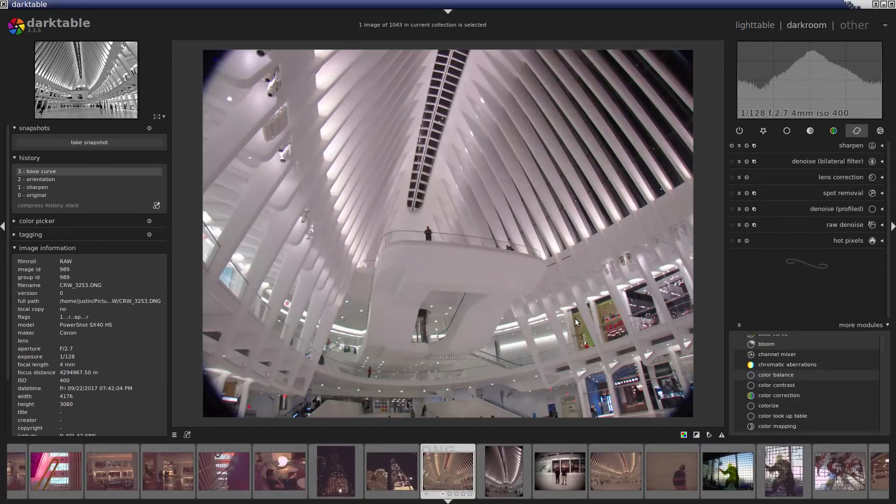
# Apply the saved style "black and white denoise" to CRW_3253.DNG
pyautogui.click(187, 434)
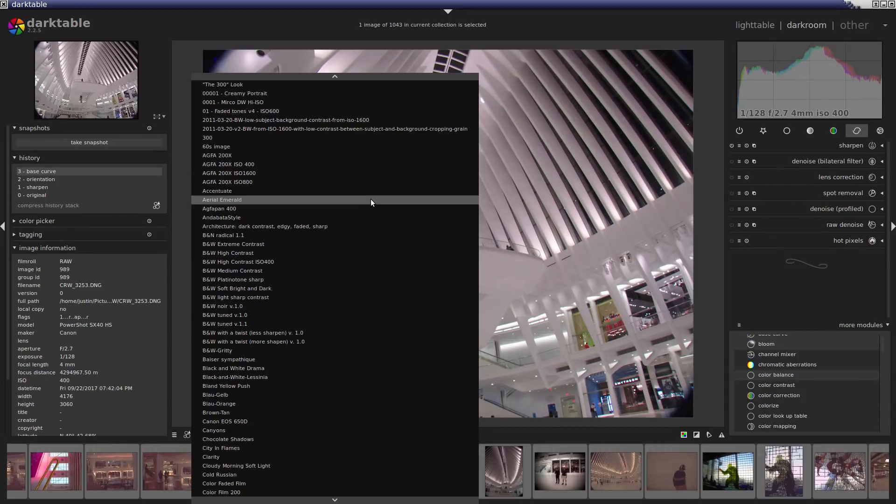
pyautogui.scroll(-2, 371, 198)
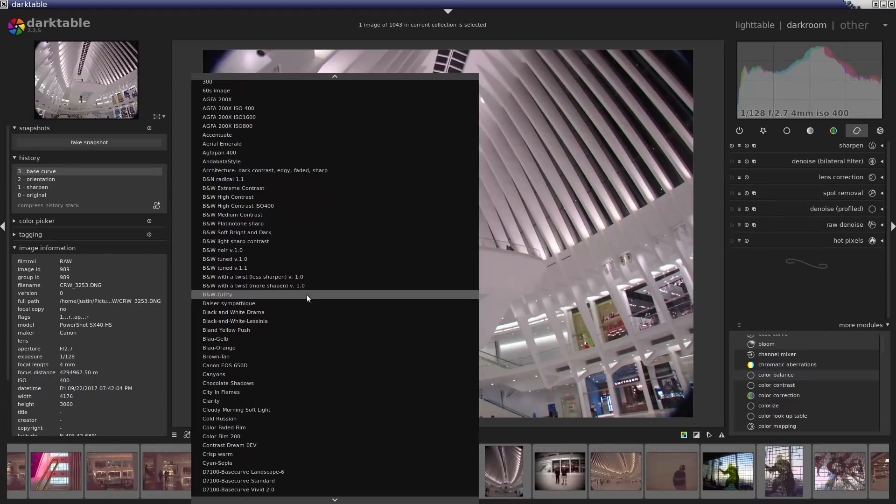
pyautogui.scroll(-15, 324, 218)
pyautogui.scroll(-20, 326, 222)
pyautogui.scroll(-15, 326, 222)
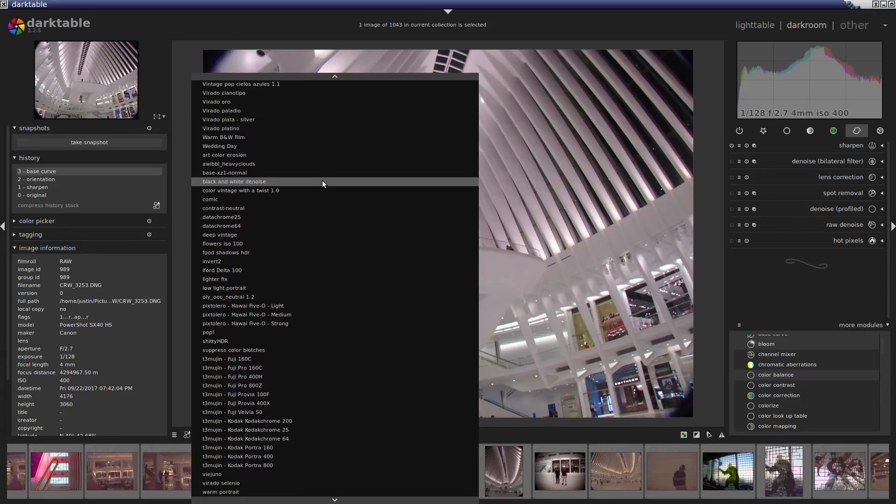
pyautogui.click(309, 181)
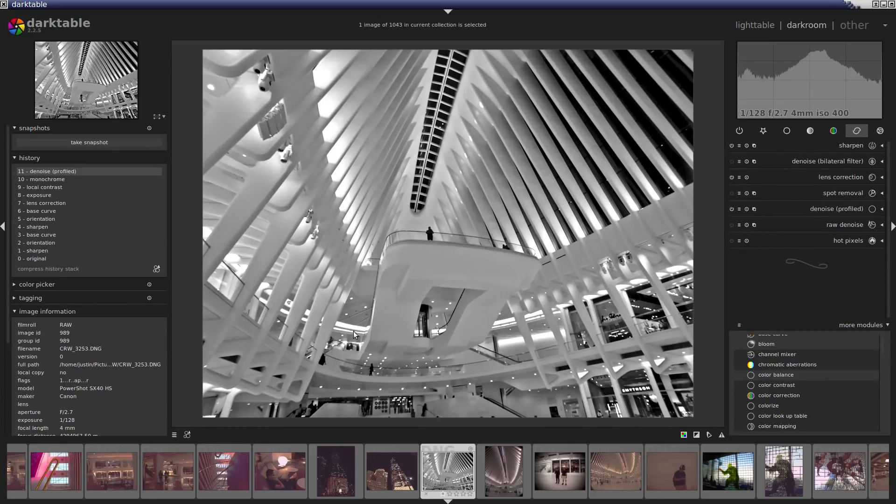
pyautogui.click(187, 435)
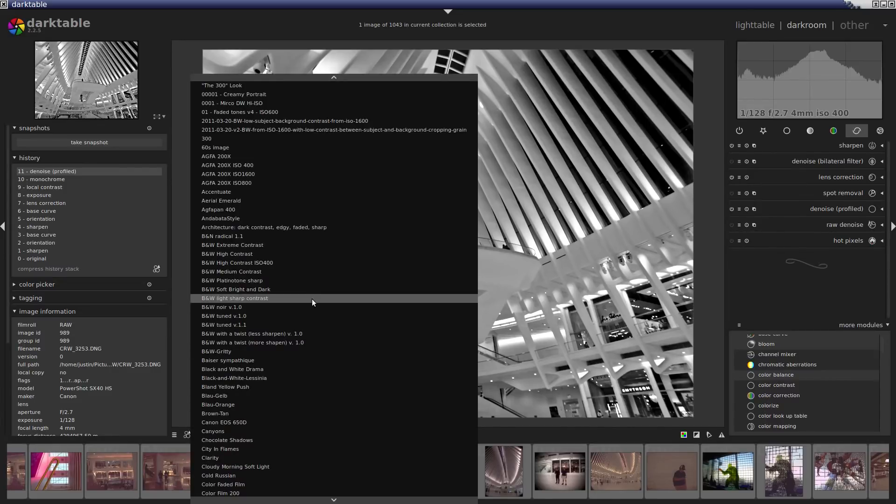
pyautogui.click(421, 5)
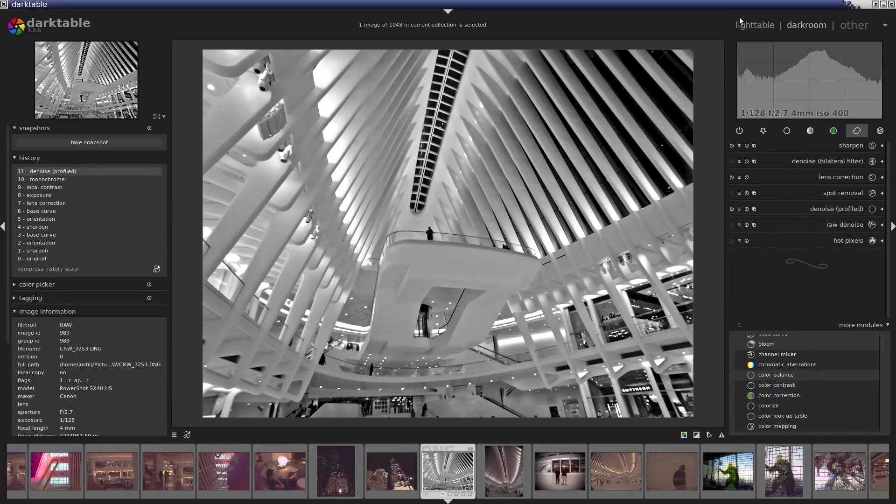
# Return to the lighttable and give the black-and-white CRW_3253.DNG a green color label
pyautogui.click(760, 26)
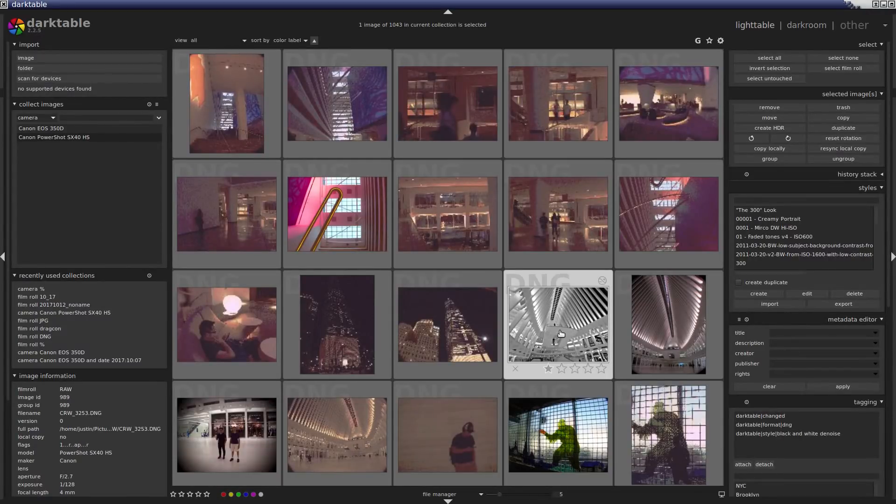
pyautogui.click(238, 495)
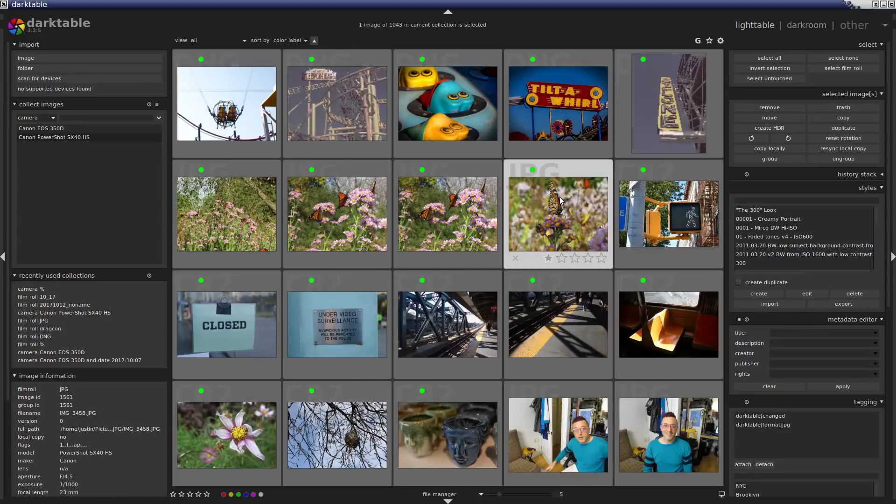
# Open the butterfly photo IMG_3458.JPG in the darkroom and fine-tune its exposure directly on the histogram
pyautogui.click(559, 198)
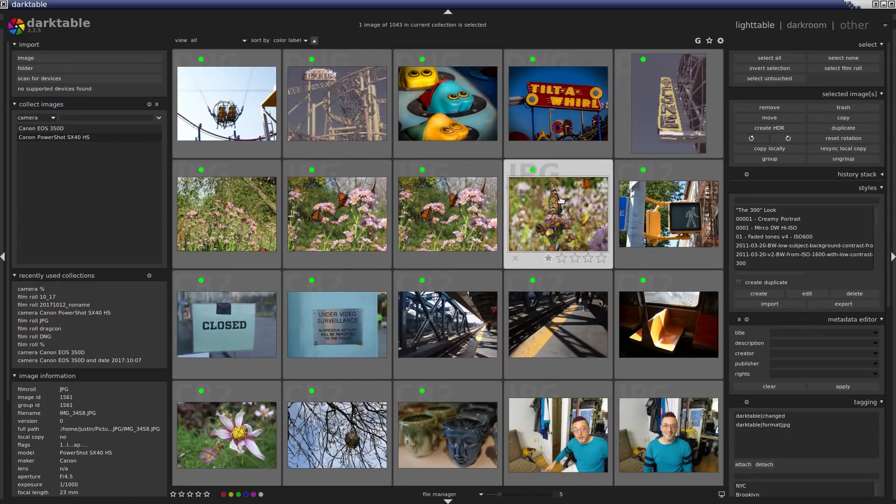
pyautogui.doubleClick(561, 200)
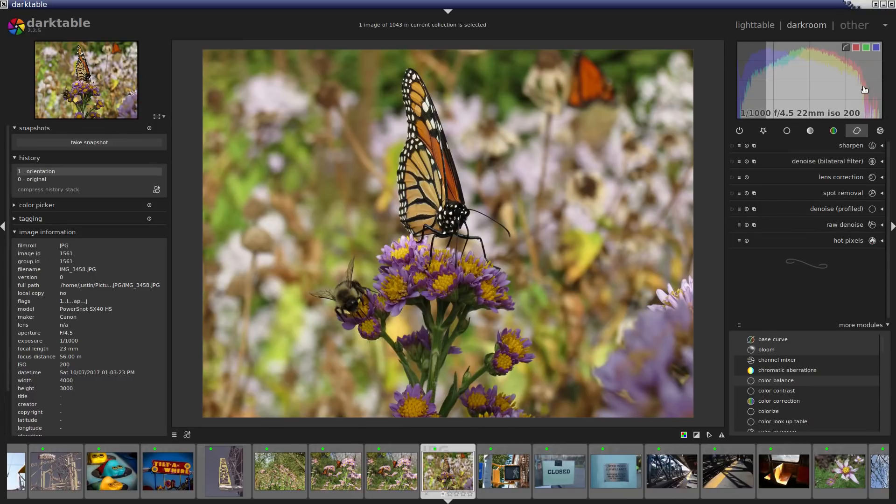
pyautogui.moveTo(864, 90); pyautogui.dragTo(868, 91)
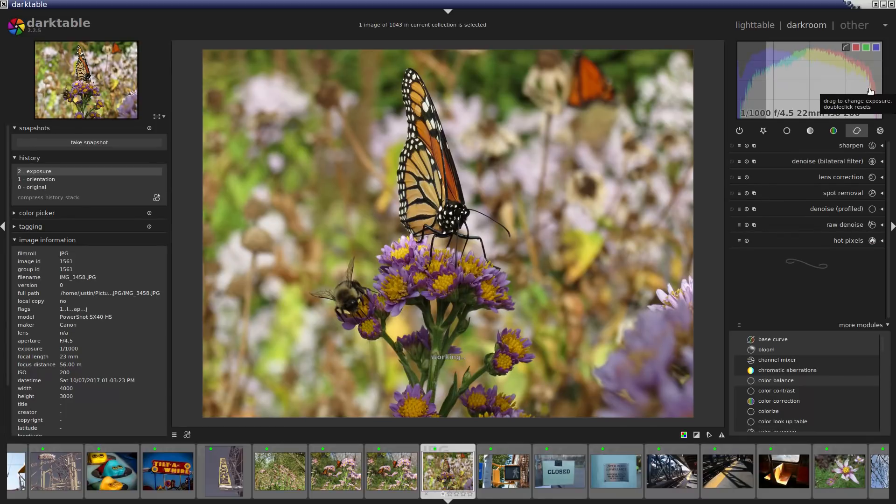
pyautogui.moveTo(870, 91); pyautogui.dragTo(867, 92)
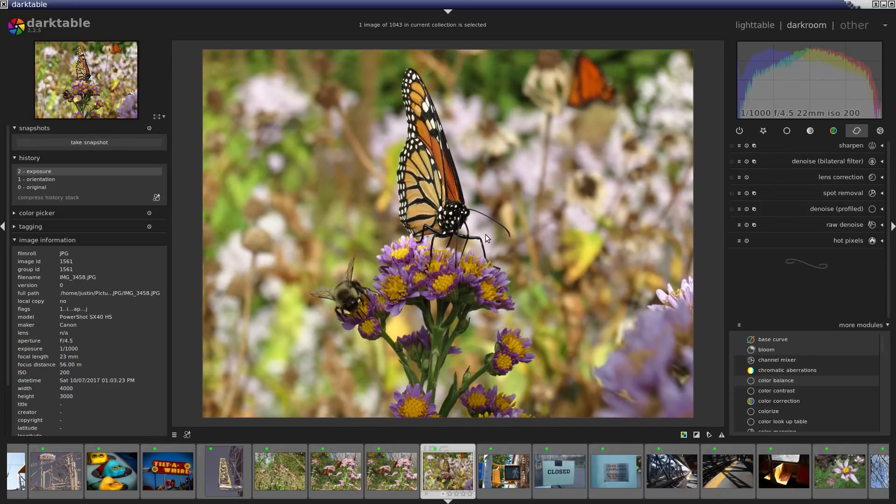
# Enable the sharpen module on the butterfly photo and raise its threshold to about 5.6
pyautogui.click(853, 145)
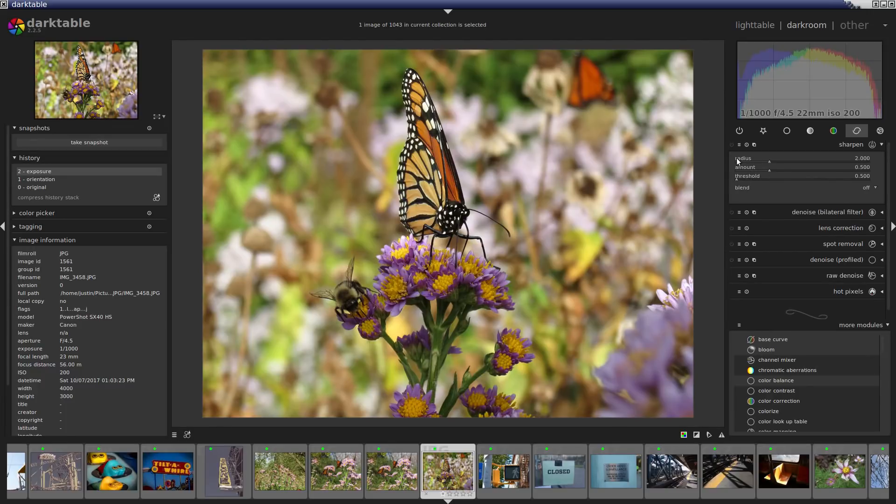
pyautogui.click(732, 145)
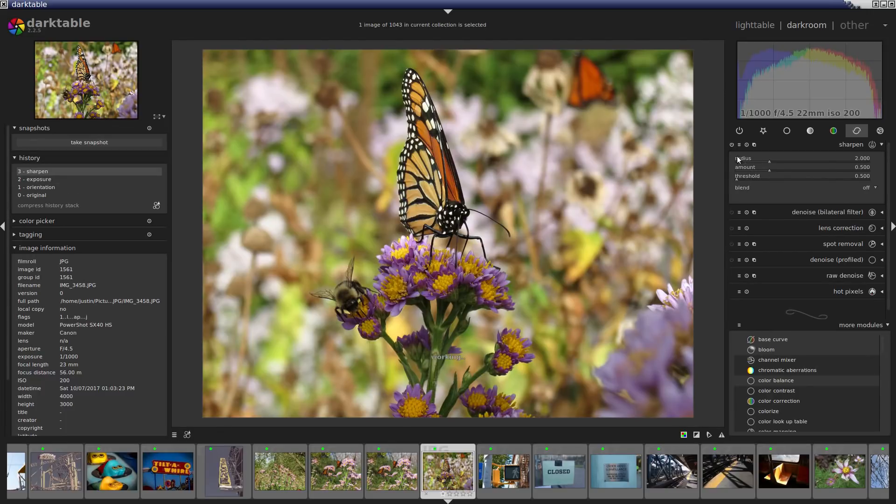
pyautogui.click(743, 180)
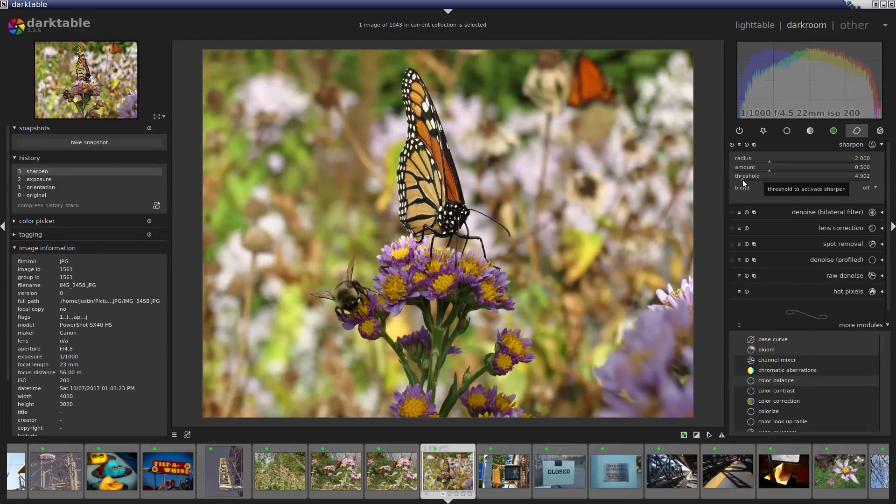
pyautogui.moveTo(743, 179); pyautogui.dragTo(744, 179)
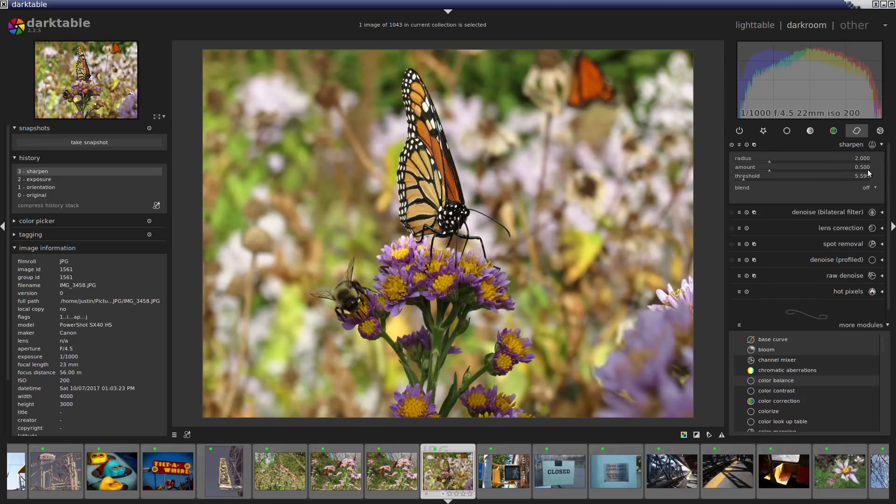
# Limit the sharpening with a drawn mask, brushing one stroke over the butterfly, the flowers and the bee, and collapse the module
pyautogui.click(869, 188)
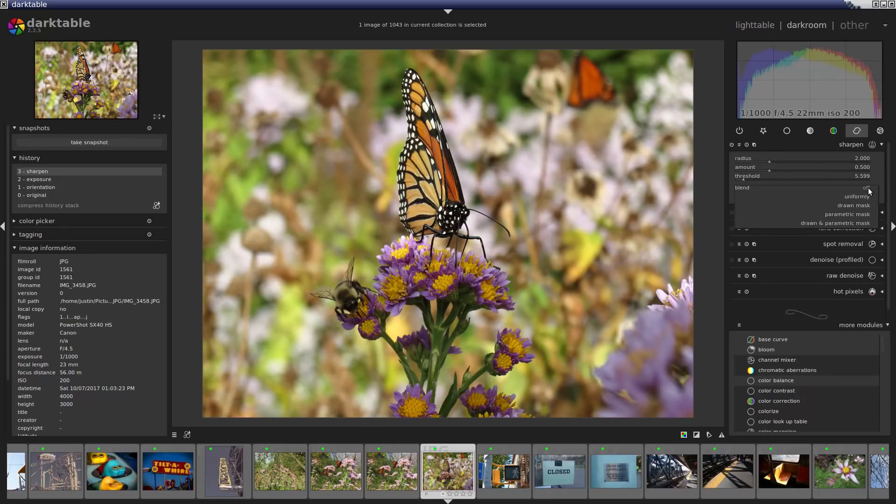
pyautogui.click(864, 207)
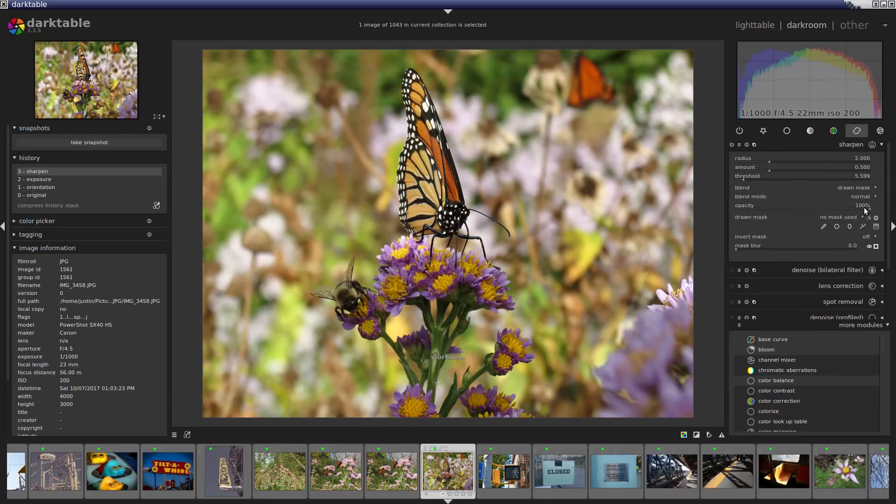
pyautogui.click(822, 227)
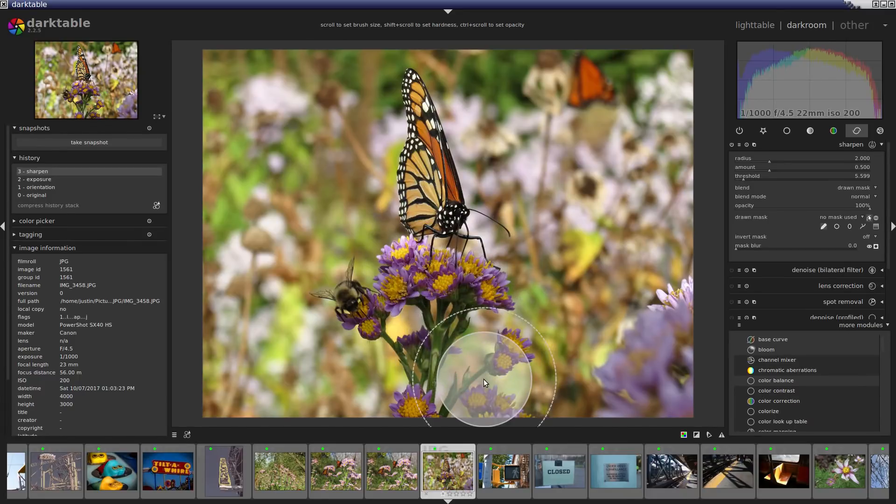
pyautogui.moveTo(493, 385)
pyautogui.mouseDown()
pyautogui.moveTo(463, 259)
pyautogui.moveTo(426, 117)
pyautogui.moveTo(411, 244)
pyautogui.moveTo(420, 388)
pyautogui.moveTo(350, 296)
pyautogui.mouseUp()
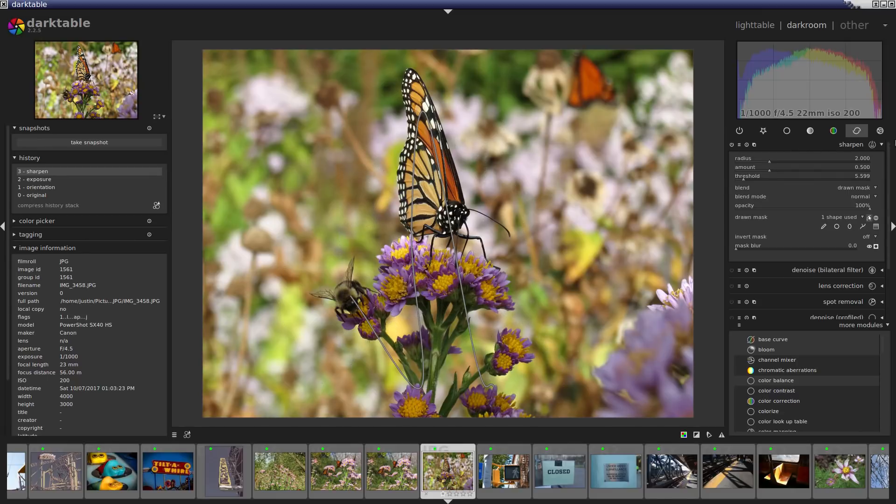
pyautogui.click(882, 146)
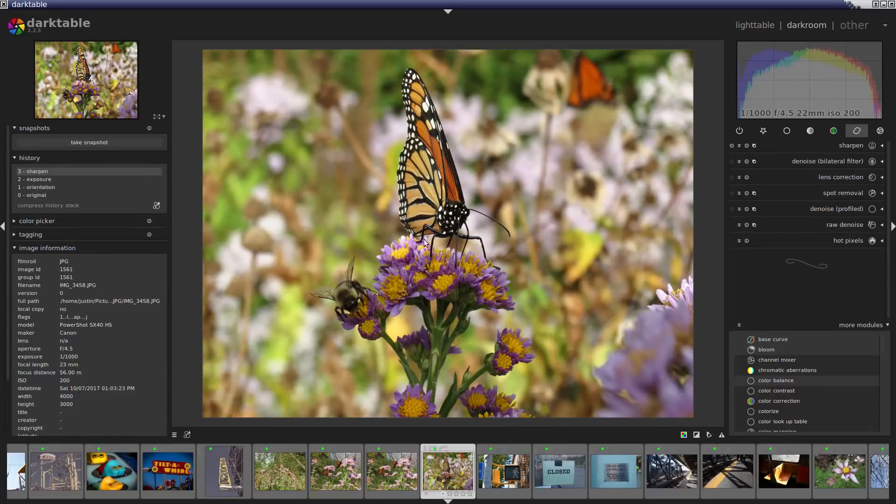
# Add vignetting with a width/height ratio of 0.689, centered over the butterfly at about -0.134 horizontally and 0.066 vertically
pyautogui.click(881, 134)
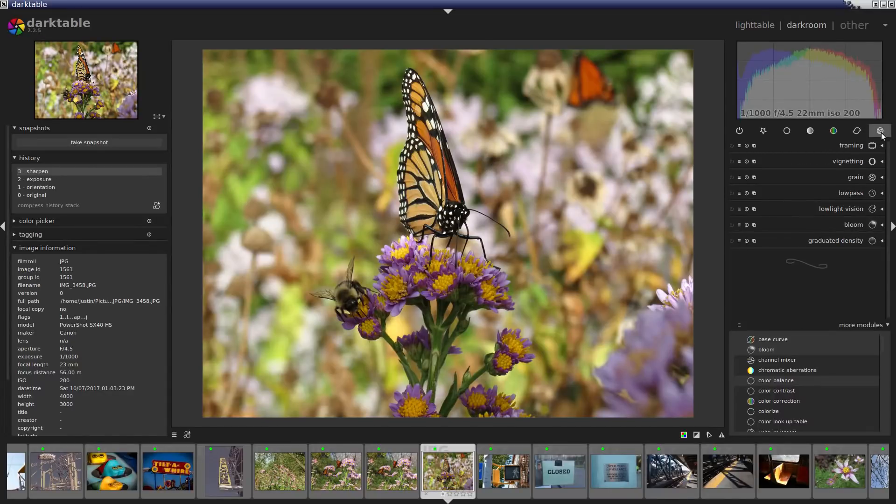
pyautogui.click(853, 161)
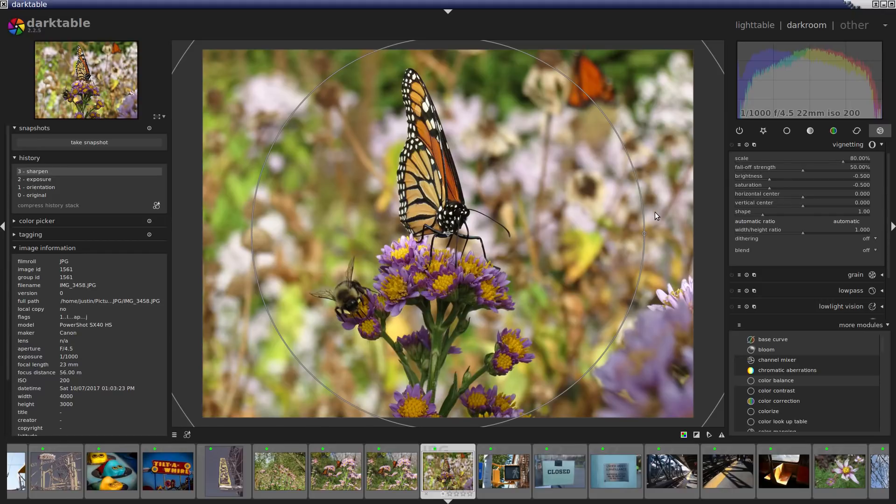
pyautogui.moveTo(645, 234); pyautogui.dragTo(571, 239)
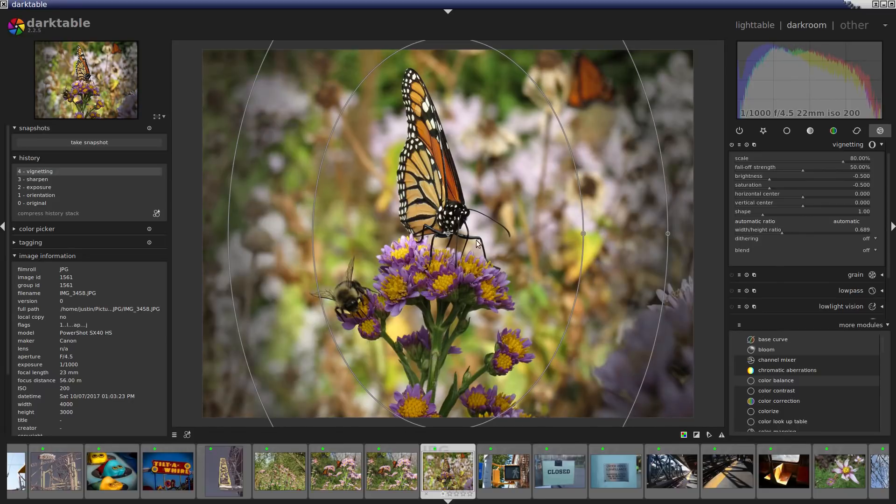
pyautogui.moveTo(447, 233); pyautogui.dragTo(415, 245)
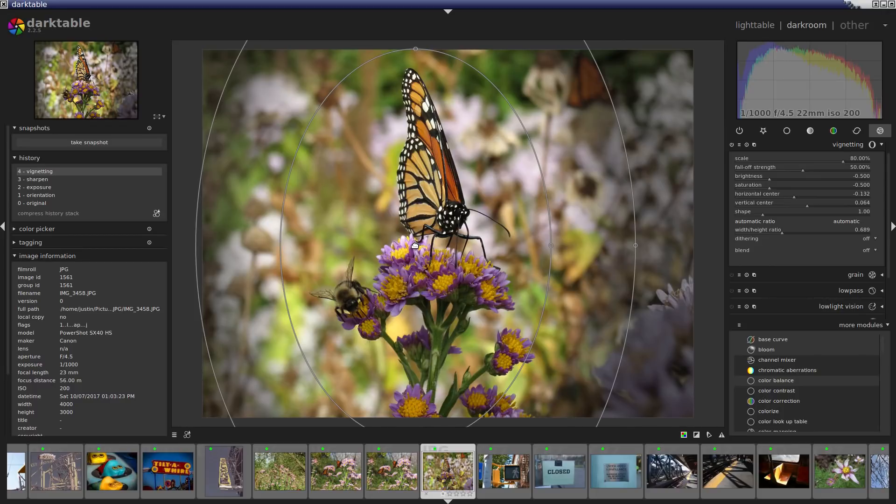
pyautogui.moveTo(415, 245); pyautogui.dragTo(415, 246)
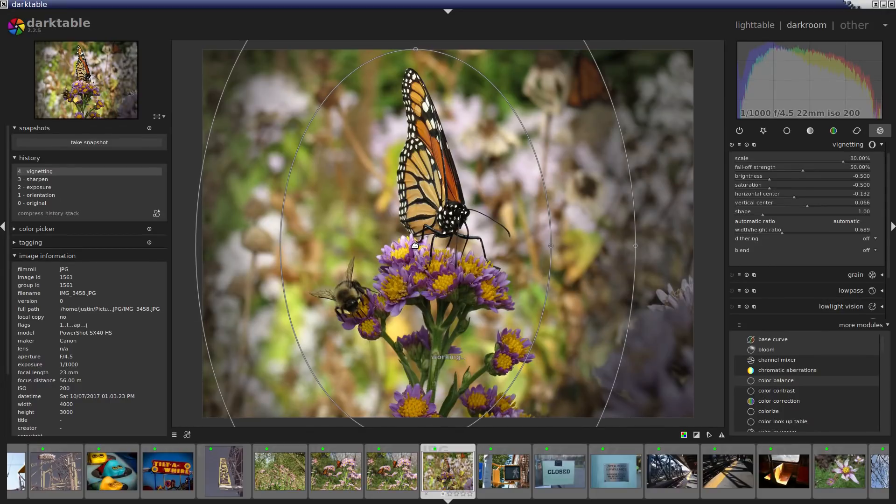
# Widen the vignette's outer boundary to a fall-off strength of about 92% and collapse the vignetting module
pyautogui.click(163, 116)
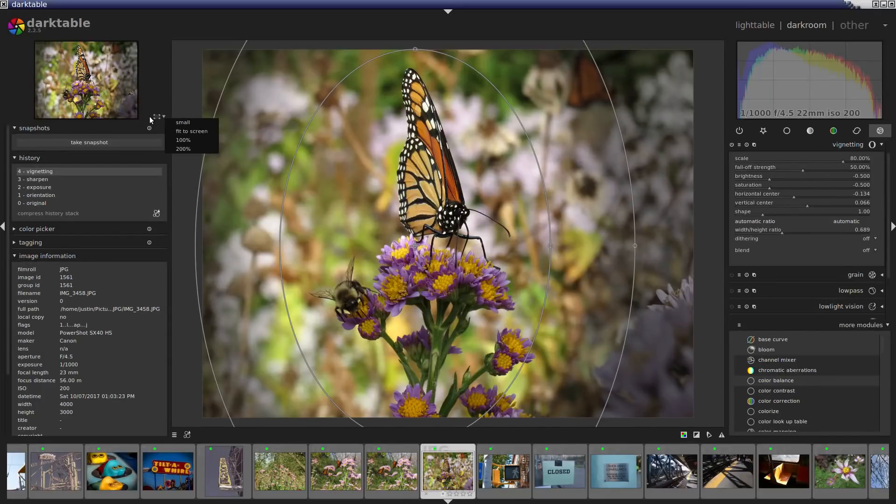
pyautogui.click(178, 123)
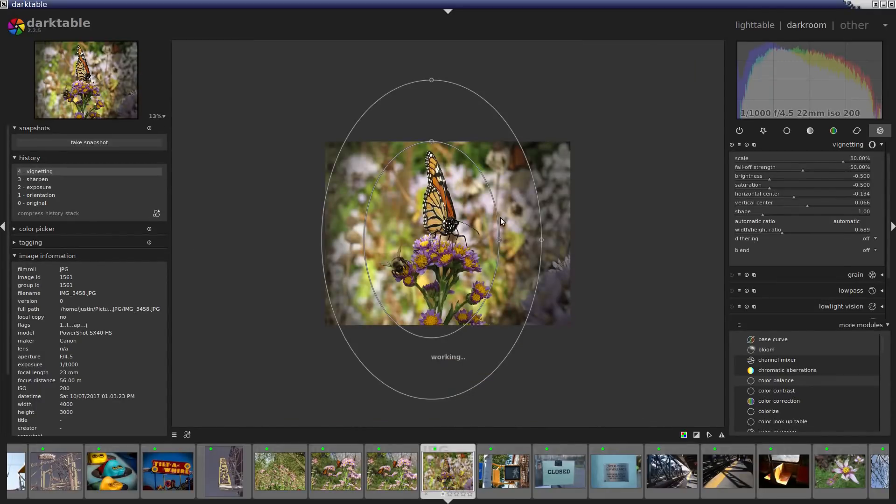
pyautogui.moveTo(541, 238); pyautogui.dragTo(578, 242)
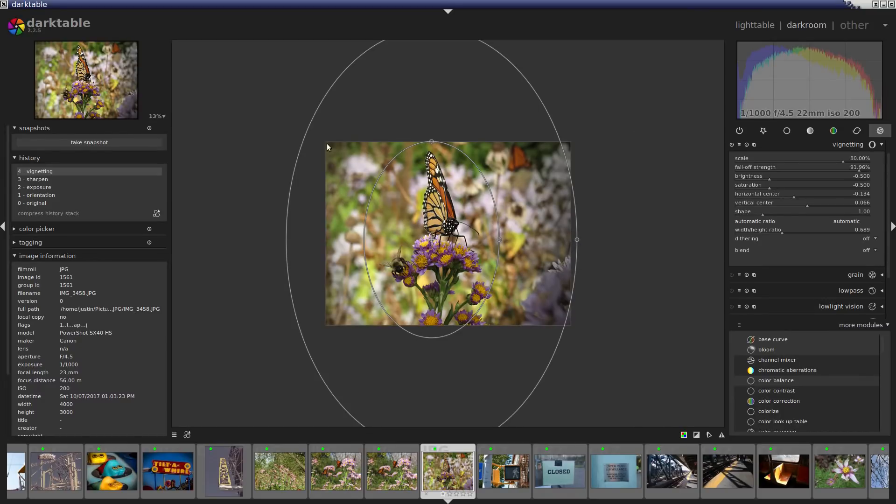
pyautogui.click(153, 117)
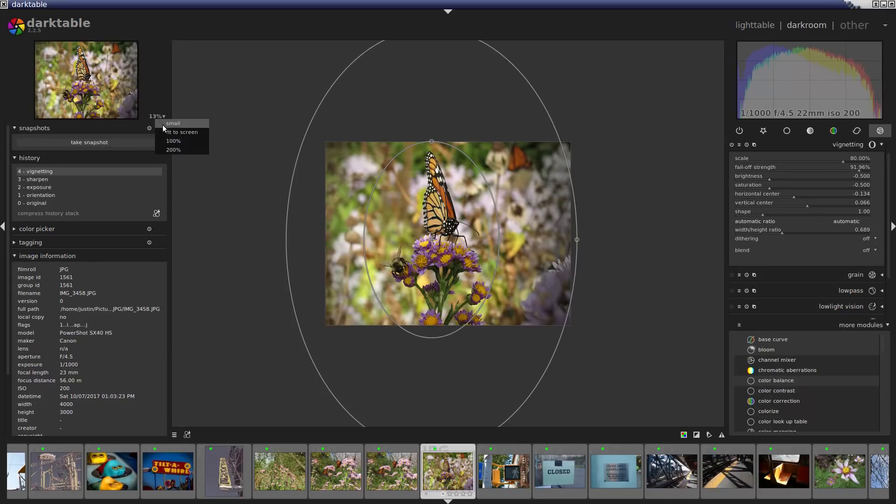
pyautogui.click(172, 134)
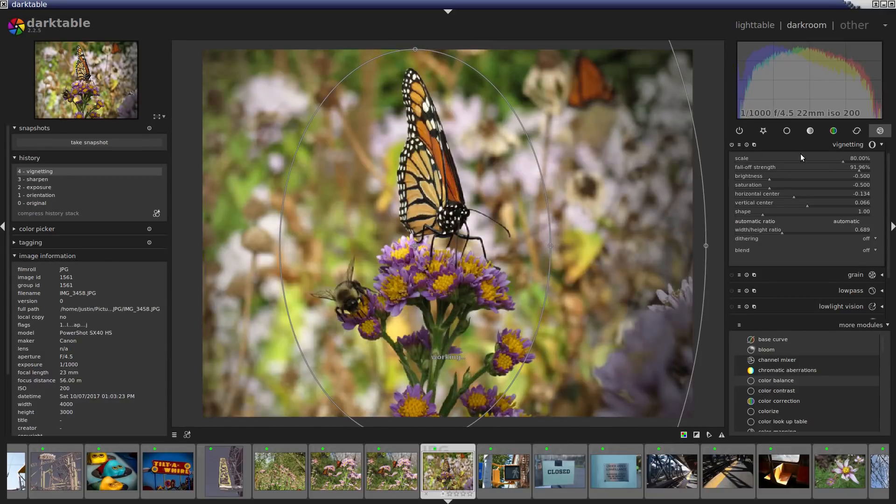
pyautogui.click(882, 148)
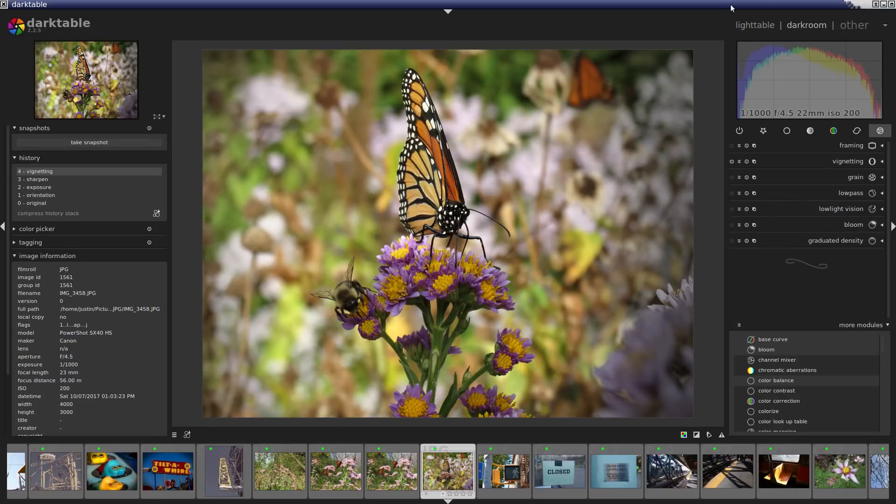
# Go back to the lighttable and switch to the map view
pyautogui.click(763, 25)
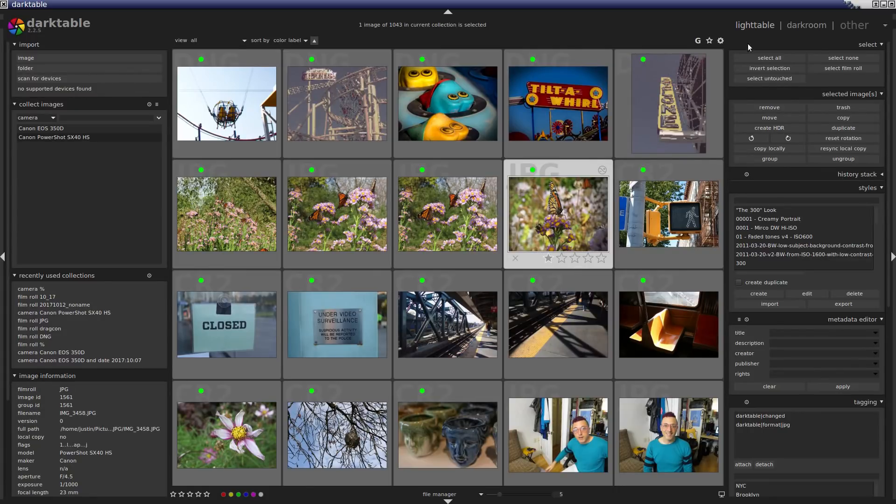
pyautogui.click(858, 27)
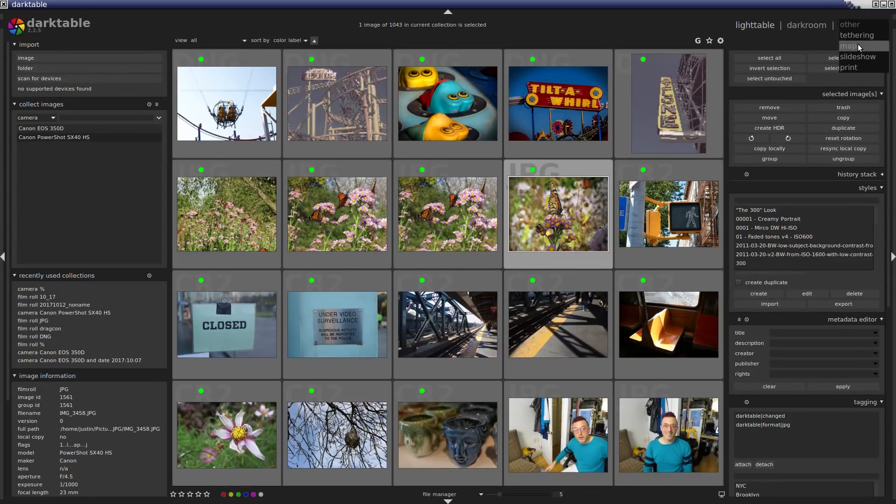
pyautogui.click(863, 48)
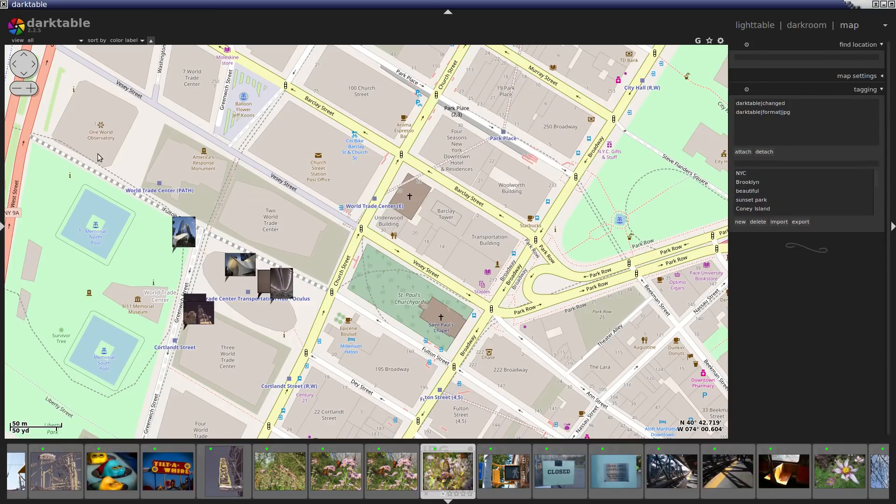
# Examine where the geotagged photos are placed across Lower Manhattan, Brooklyn and the surrounding New York area on the map
pyautogui.click(16, 90)
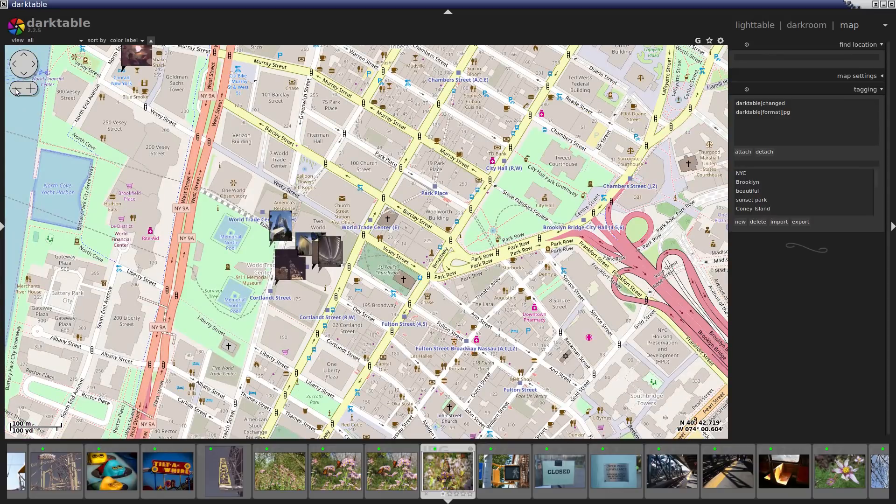
pyautogui.click(17, 89)
pyautogui.click(16, 90)
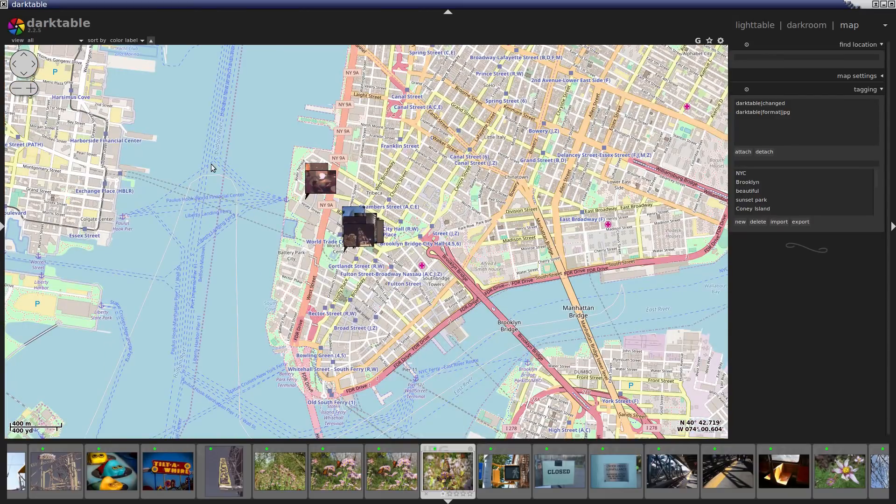
pyautogui.moveTo(396, 293); pyautogui.dragTo(299, 206)
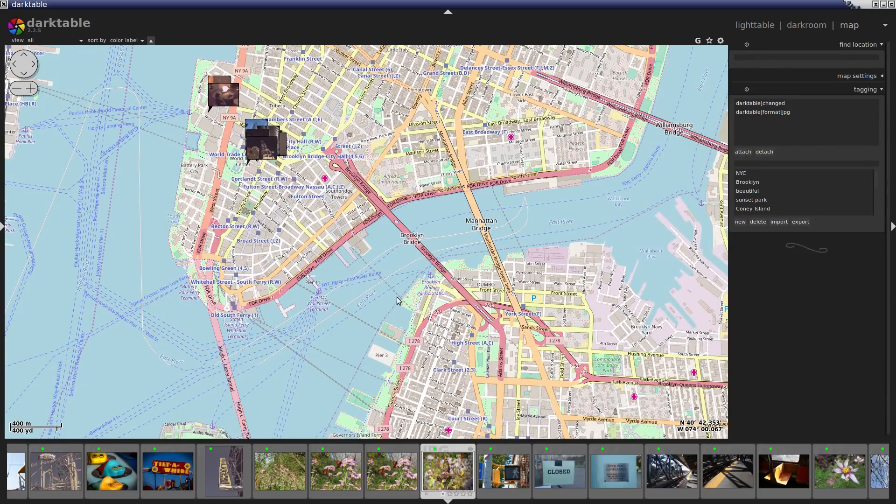
pyautogui.click(18, 90)
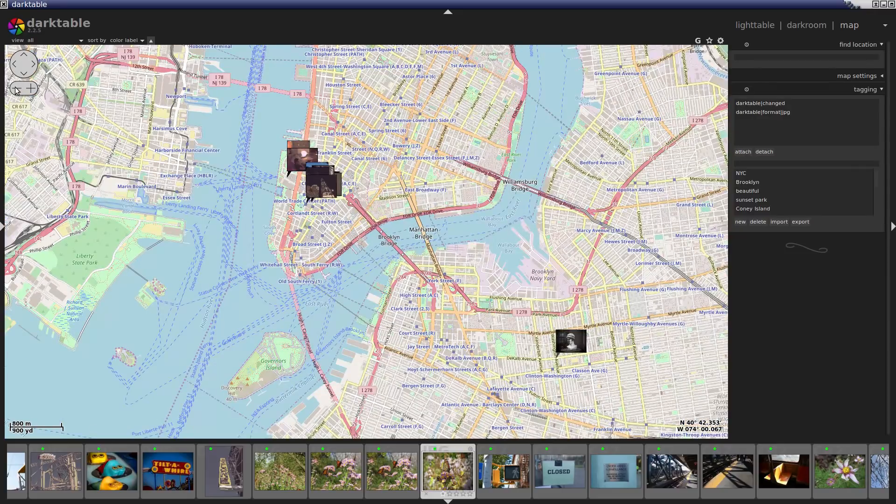
pyautogui.click(17, 90)
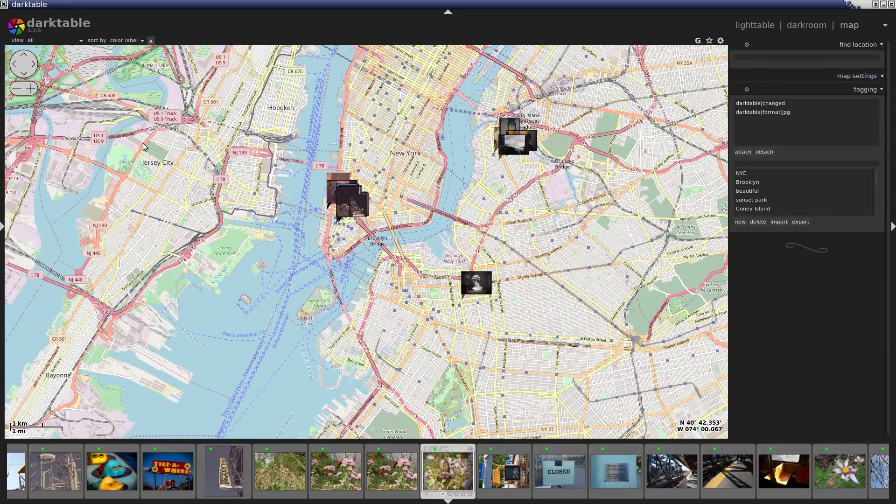
pyautogui.moveTo(399, 363); pyautogui.dragTo(423, 214)
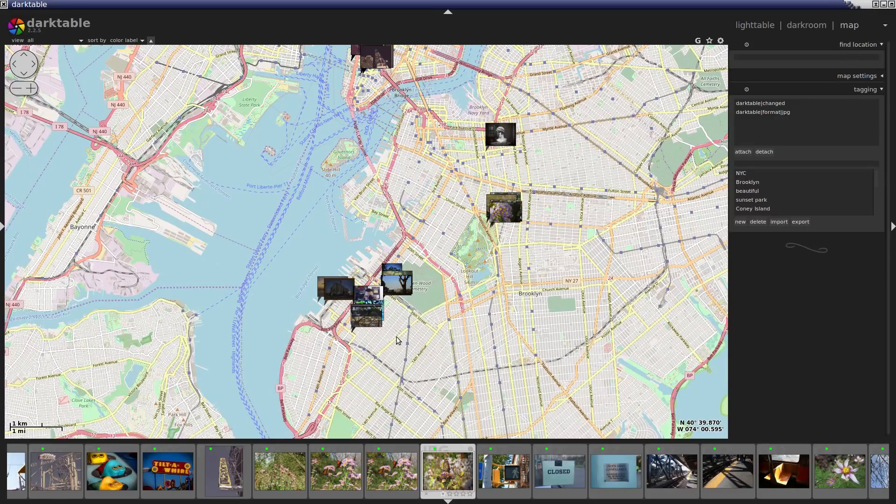
pyautogui.moveTo(408, 162); pyautogui.dragTo(386, 239)
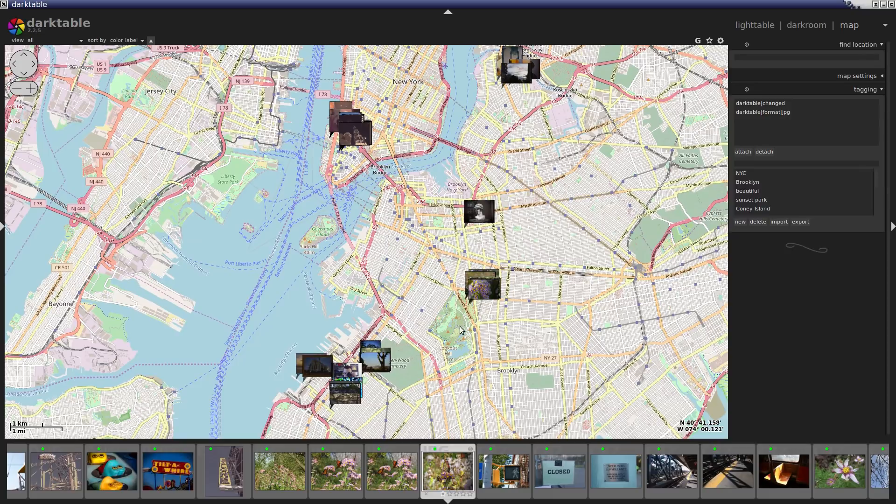
pyautogui.moveTo(463, 330); pyautogui.dragTo(414, 280)
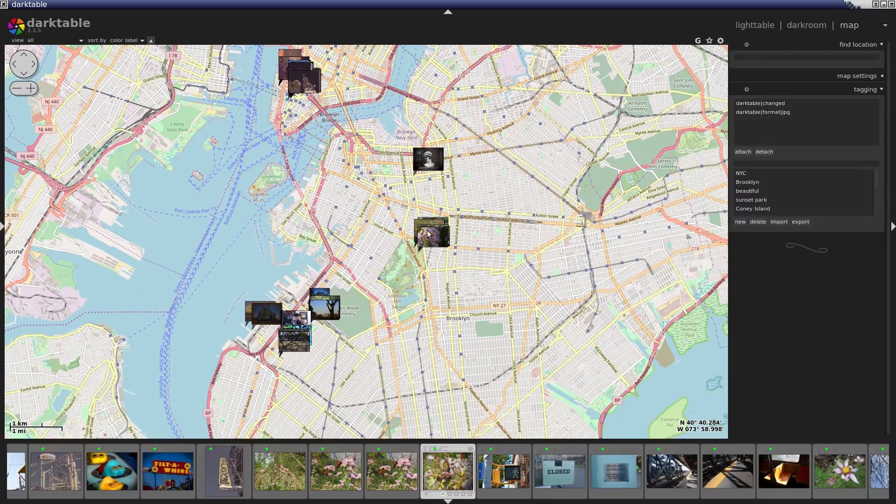
# Geotag the selected butterfly photo by placing it on the map at the Brooklyn Botanic Garden, beside the existing photos south of Eastern Parkway
pyautogui.click(32, 89)
pyautogui.click(32, 89)
pyautogui.click(33, 89)
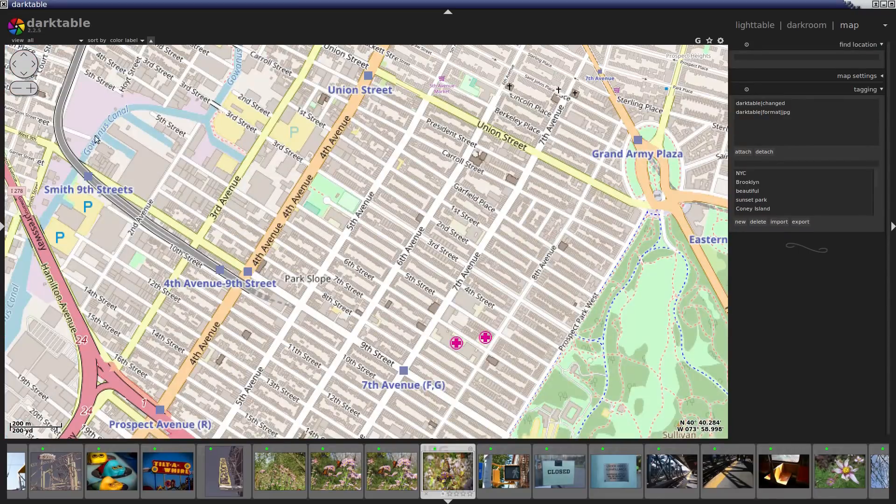
pyautogui.moveTo(598, 322); pyautogui.dragTo(243, 300)
pyautogui.moveTo(448, 326); pyautogui.dragTo(355, 307)
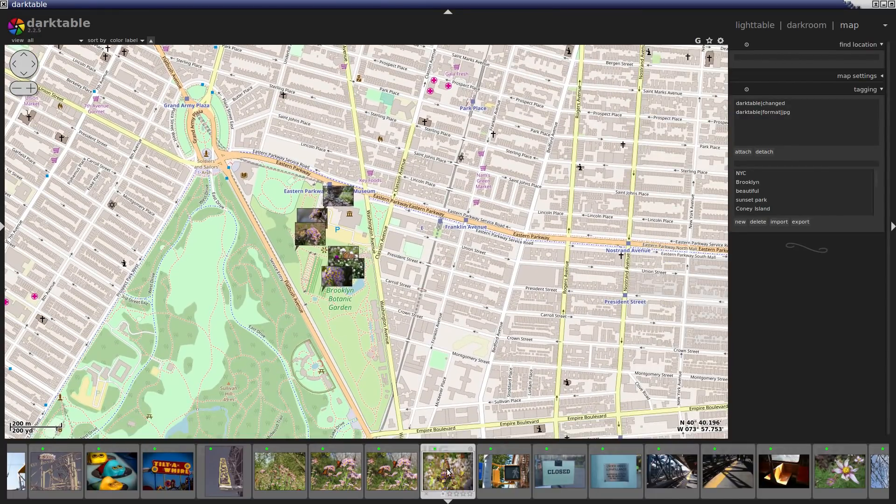
pyautogui.moveTo(447, 472)
pyautogui.mouseDown()
pyautogui.moveTo(375, 385)
pyautogui.moveTo(329, 280)
pyautogui.moveTo(333, 242)
pyautogui.mouseUp()
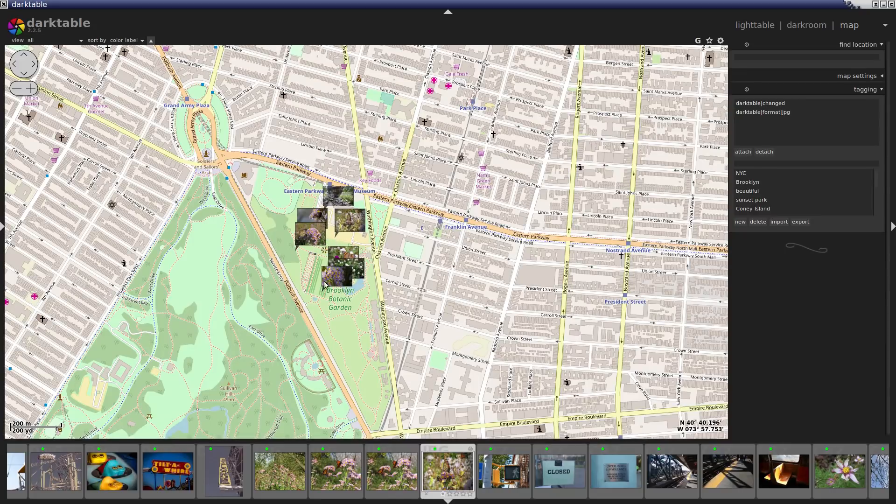
# Return to the lighttable and bring the butterfly photo's full image information, including latitude and longitude, into view
pyautogui.click(853, 27)
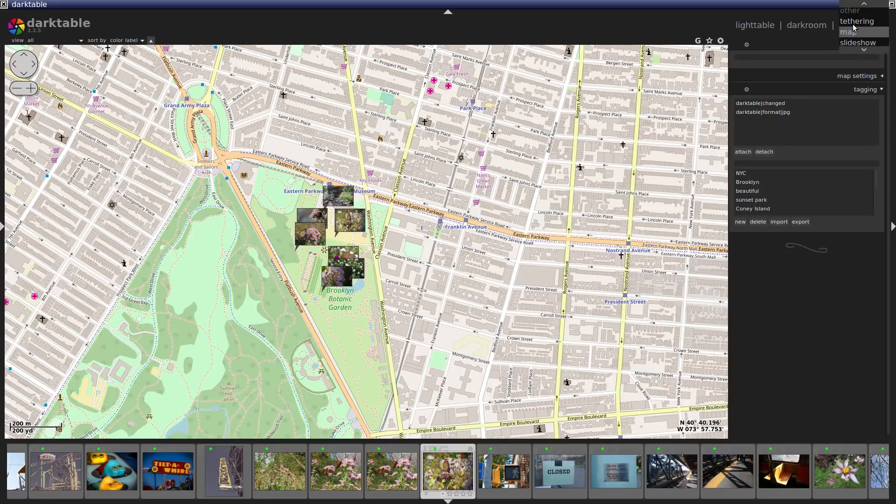
pyautogui.click(757, 29)
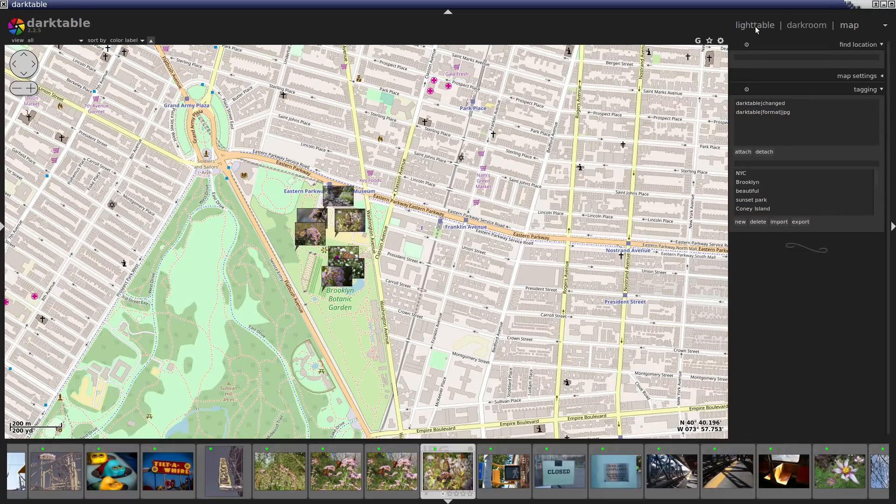
pyautogui.click(756, 26)
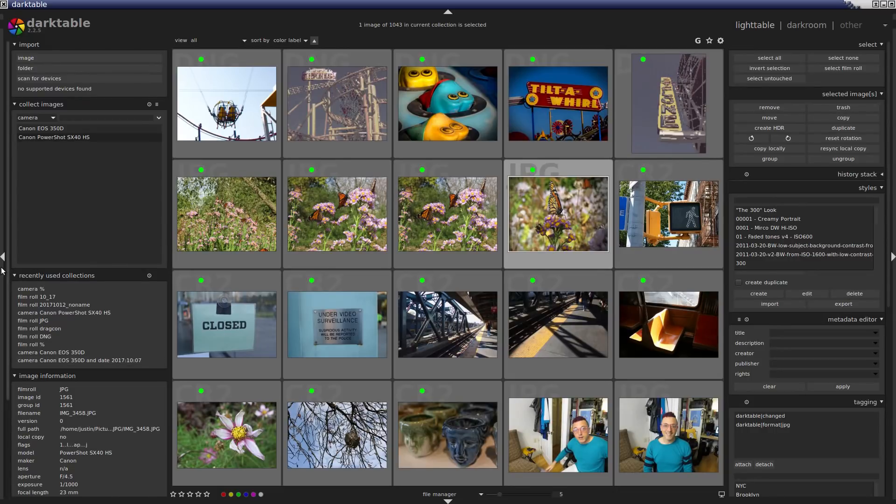
pyautogui.moveTo(8, 287); pyautogui.dragTo(1, 377)
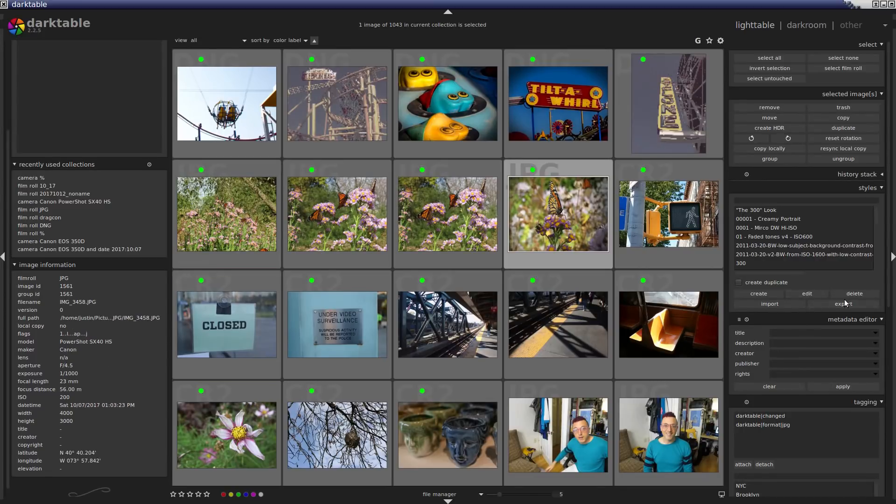
# Apply title "Butterfly and Bumblebee 2", description "another butterfly and bumlblebee", the photographer's name as creator and publisher, and rights "All rights reserved"
pyautogui.click(842, 334)
pyautogui.write('Butterfly and Bumblebee 2')
pyautogui.click(819, 343)
pyautogui.write('another butterfly and bumlblebee')
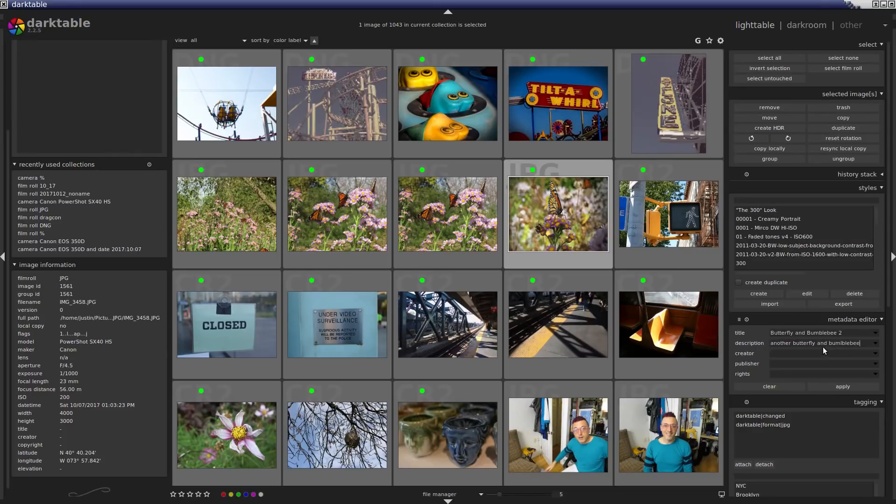
pyautogui.write('Justin Wierbonski')
pyautogui.click(808, 364)
pyautogui.write('All rights reserved')
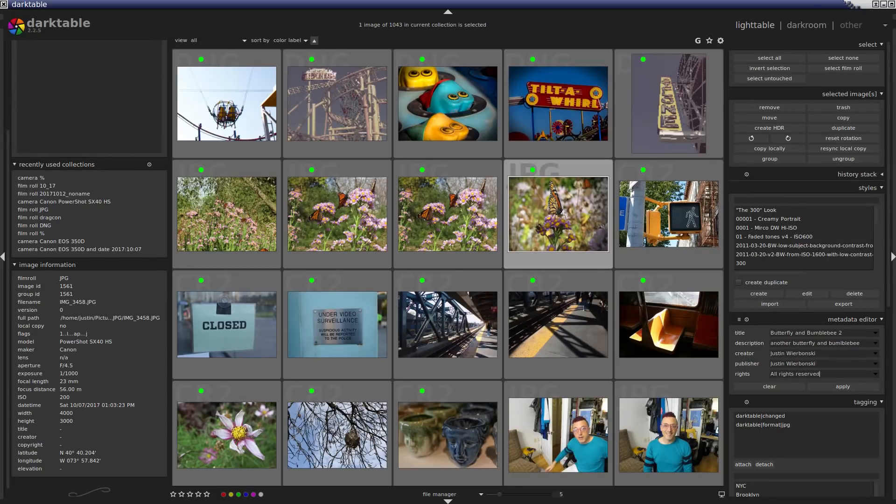
pyautogui.click(828, 385)
# Attach the NYC tag to the butterfly photo and detach the darktable|changed and darktable|format|jpg tags
pyautogui.scroll(-5, 885, 376)
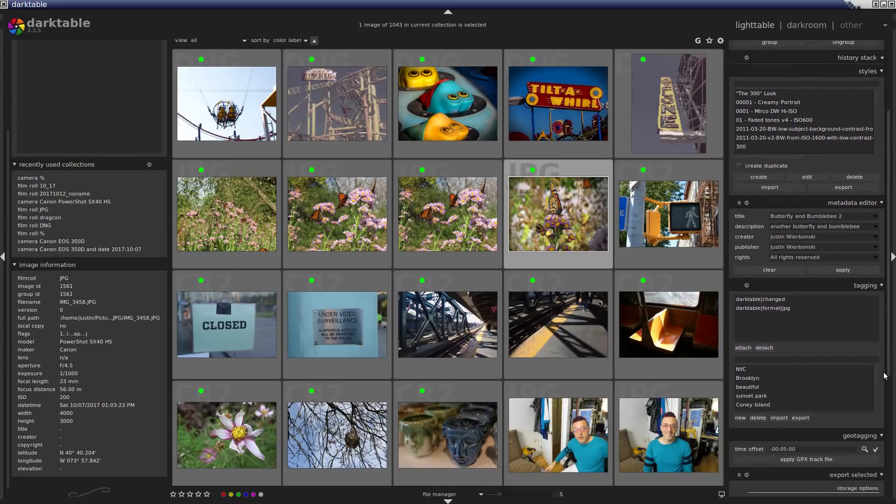
pyautogui.scroll(-2, 886, 375)
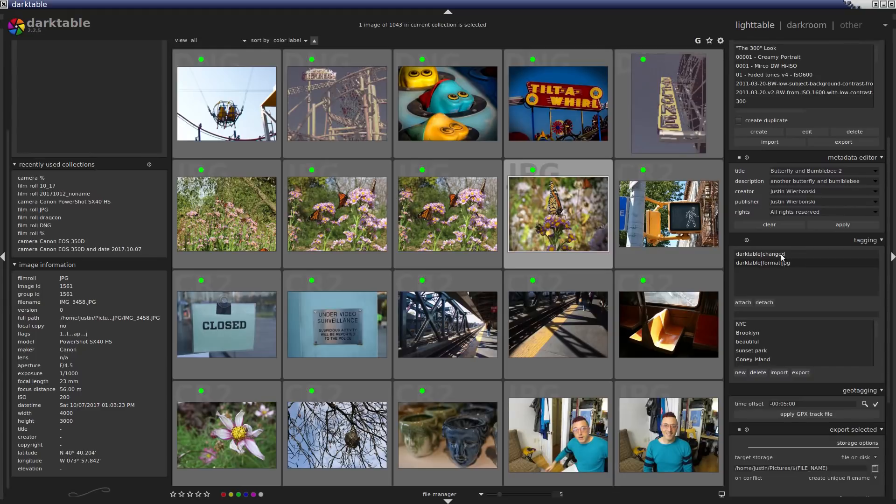
pyautogui.click(747, 303)
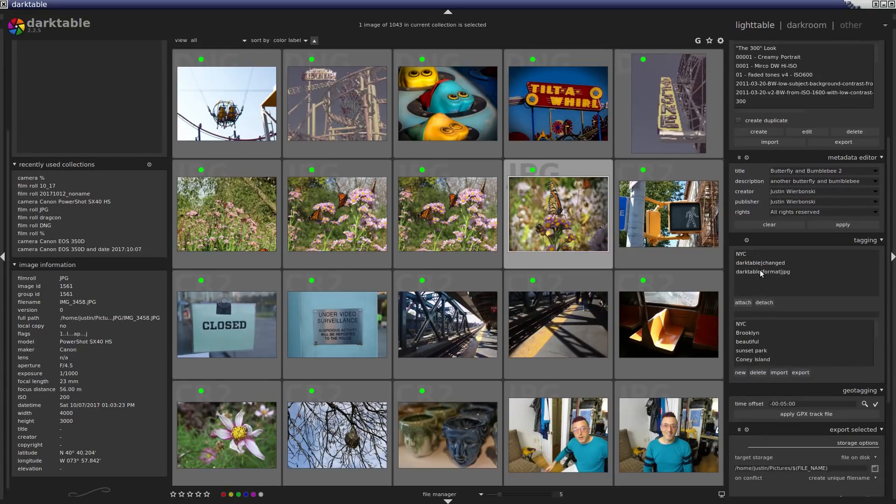
pyautogui.click(764, 303)
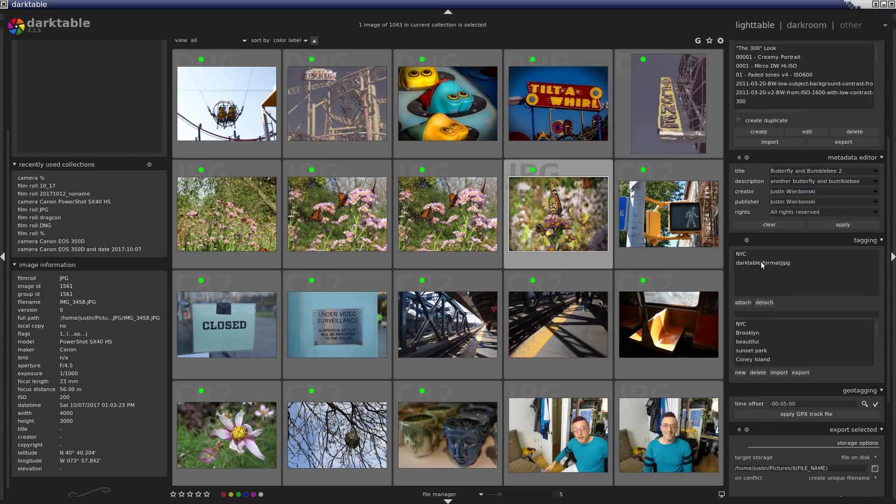
pyautogui.click(764, 303)
# Attach the existing tags Brooklyn, beautiful, nature and flowers to the butterfly photo
pyautogui.doubleClick(750, 332)
pyautogui.doubleClick(746, 341)
pyautogui.scroll(1, 755, 362)
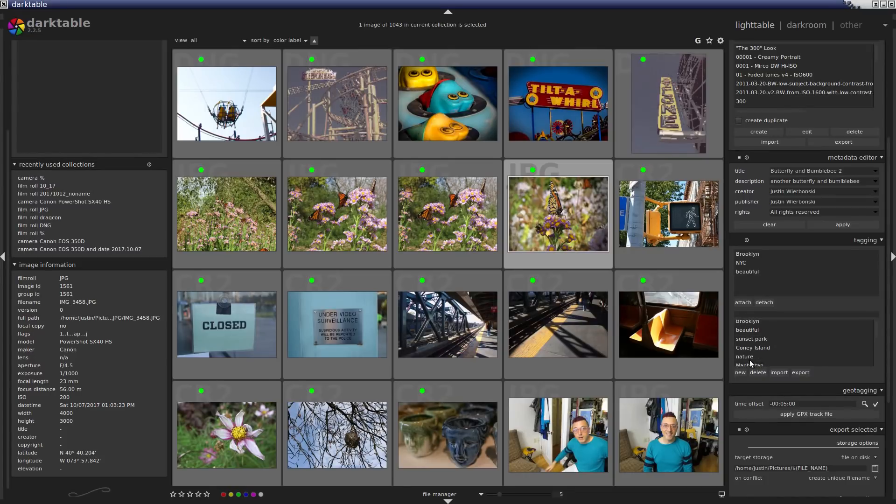
pyautogui.doubleClick(749, 358)
pyautogui.scroll(-2, 787, 340)
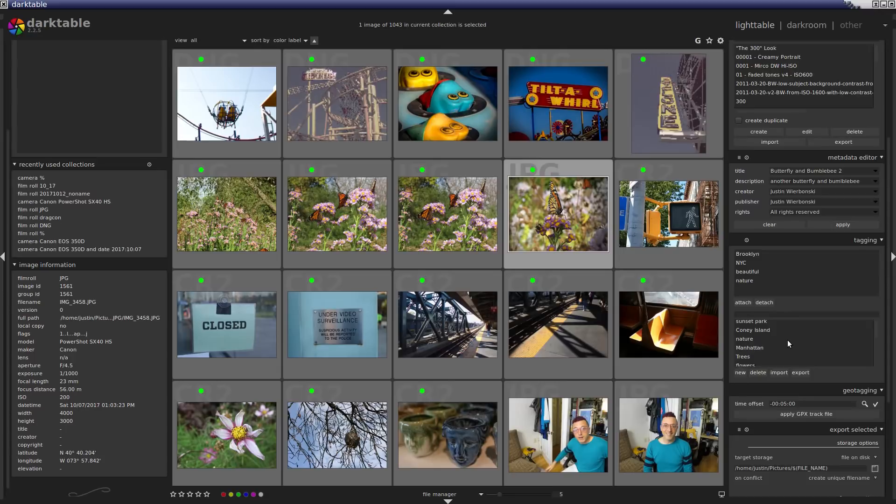
pyautogui.doubleClick(746, 350)
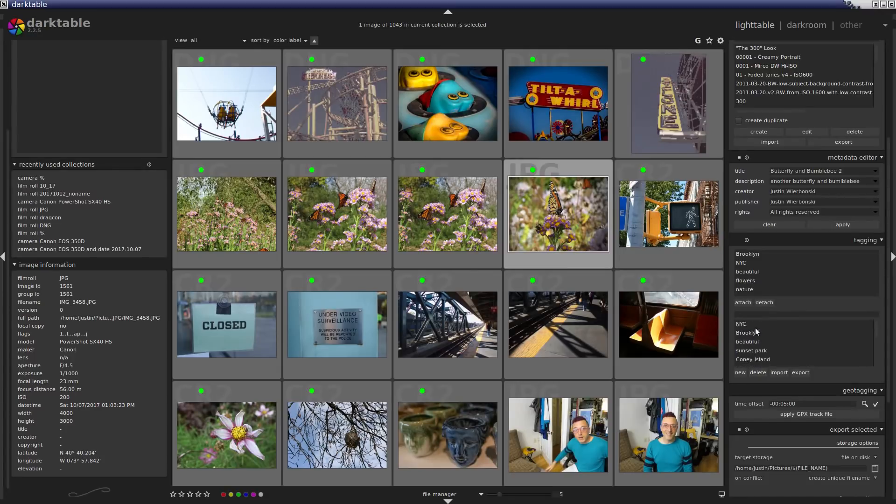
# Filter the available tags by "in" and attach the insects tag to the butterfly photo
pyautogui.click(754, 315)
pyautogui.write('in')
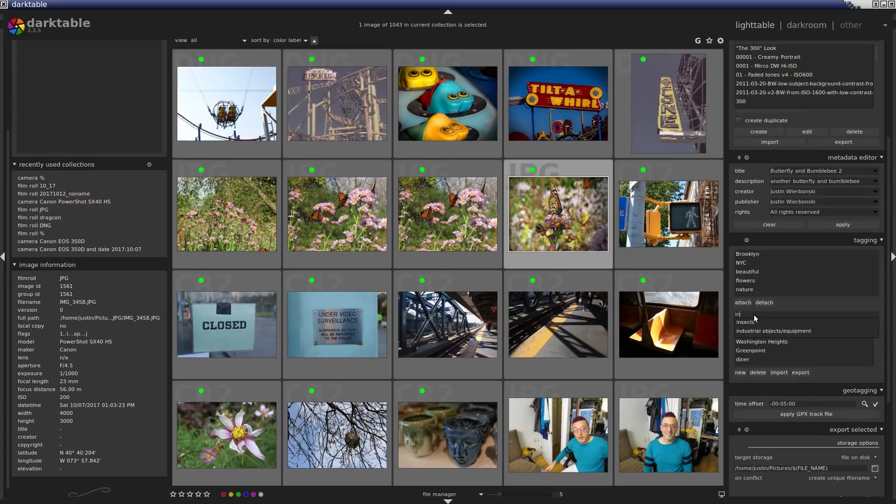
pyautogui.press('Down')
pyautogui.press('Escape')
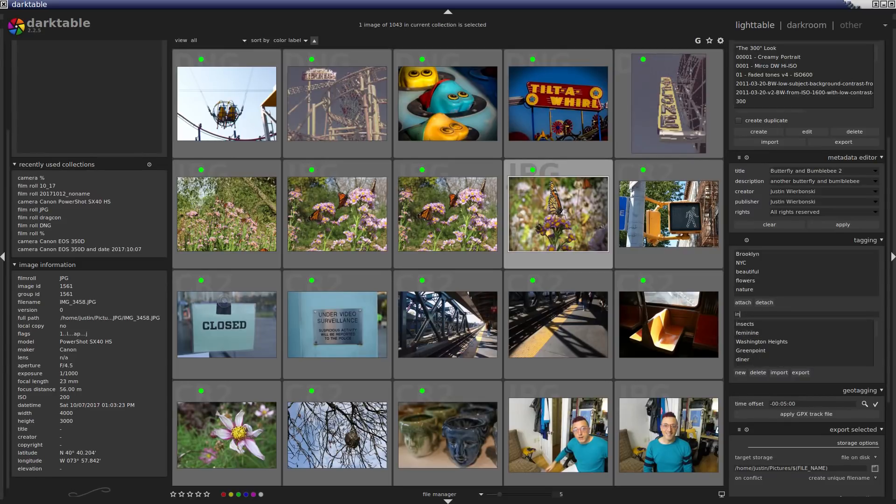
pyautogui.doubleClick(746, 325)
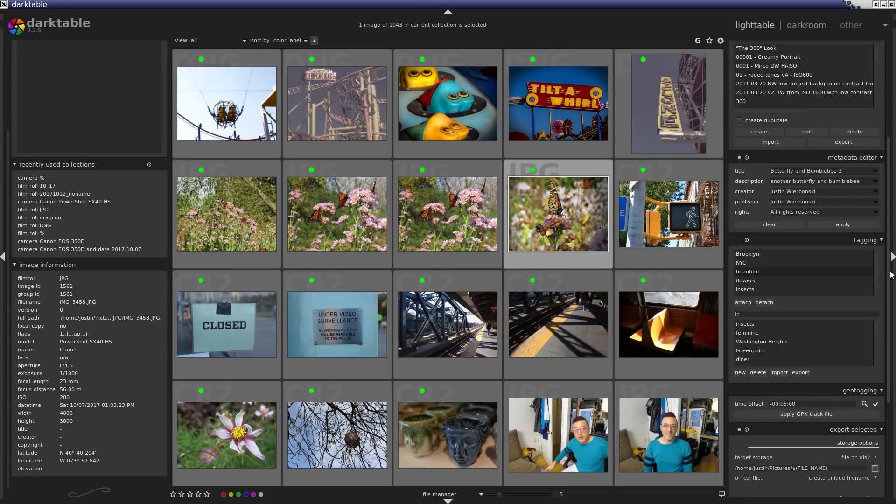
# Set the export destination to the Pictures/Stock/To Upload folder and look through the available export file formats
pyautogui.moveTo(891, 275); pyautogui.dragTo(887, 383)
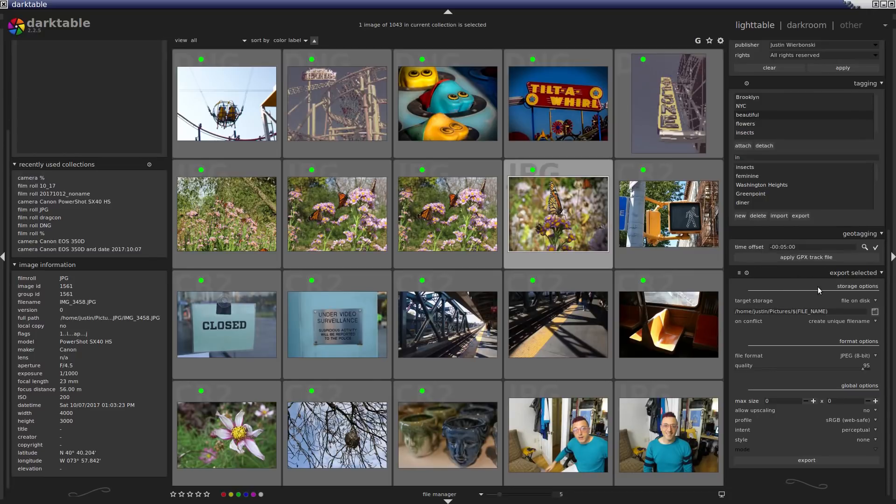
pyautogui.click(874, 312)
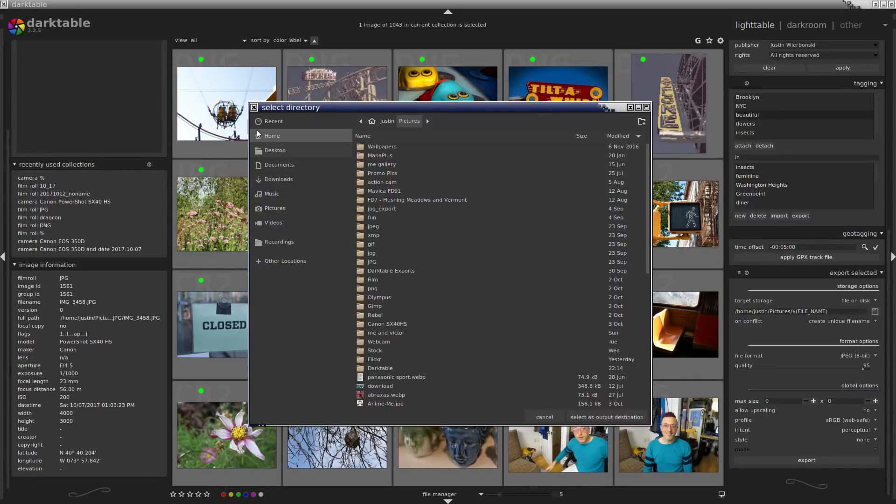
pyautogui.doubleClick(373, 350)
pyautogui.doubleClick(384, 156)
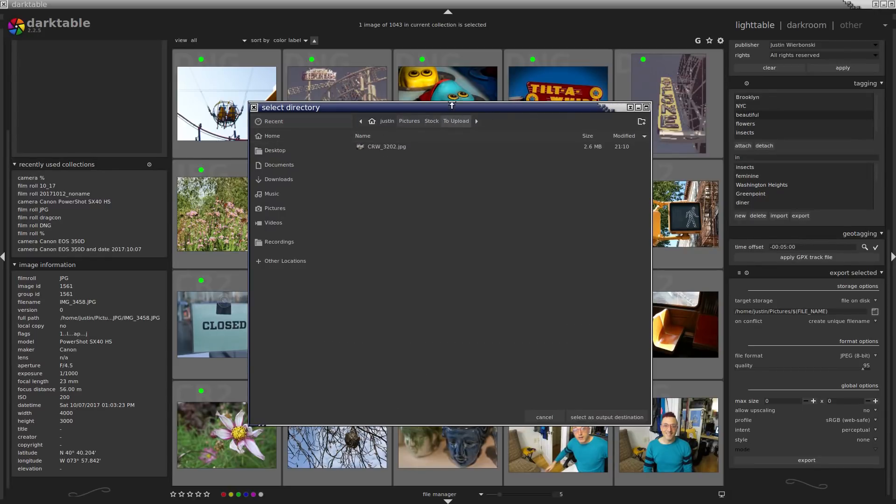
pyautogui.click(602, 415)
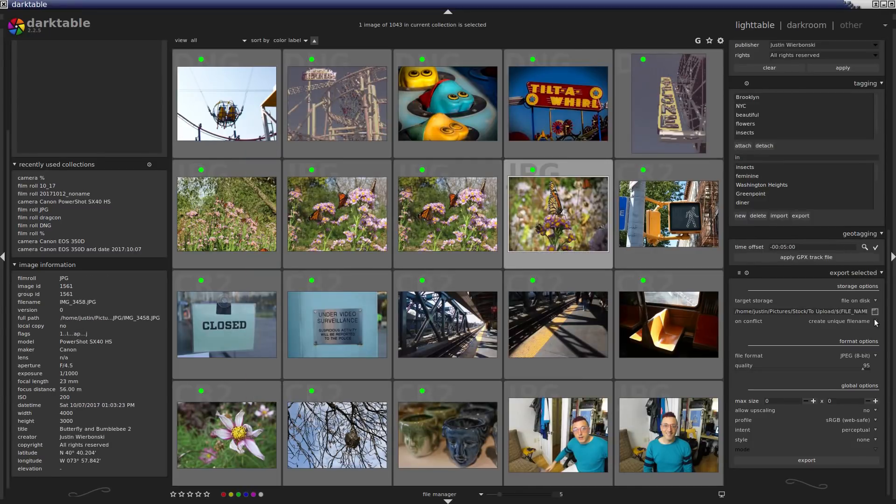
pyautogui.click(871, 356)
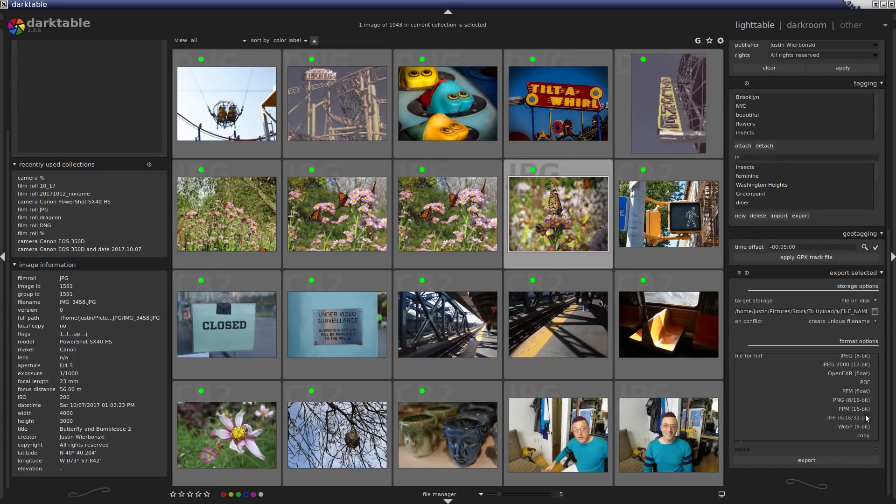
pyautogui.click(850, 333)
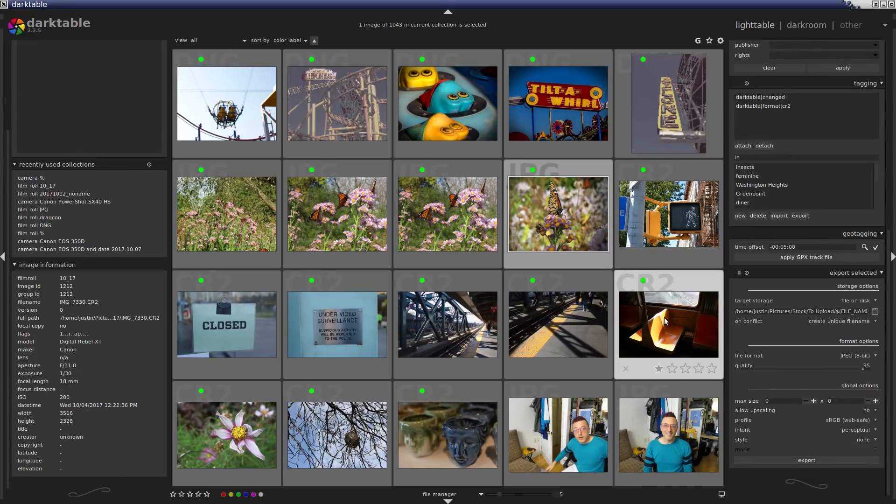
# Open the pink and white flower photo IMG_7397.CR2 in the darkroom
pyautogui.scroll(-1, 665, 317)
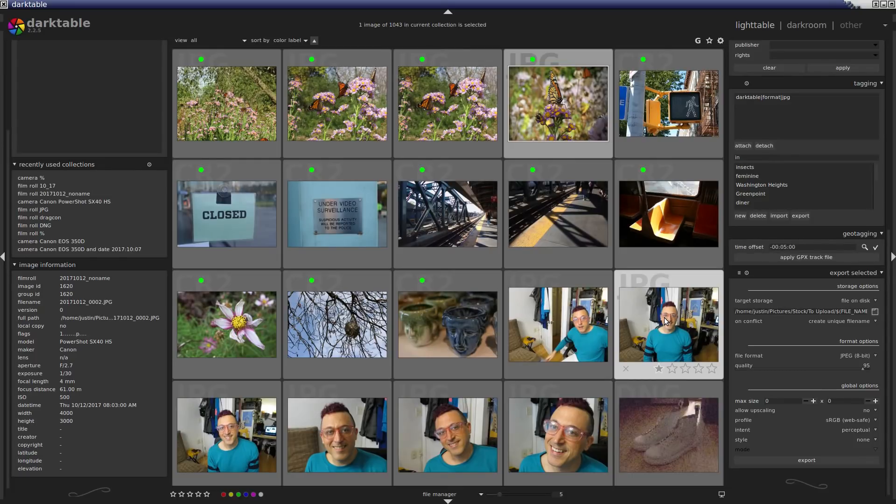
pyautogui.click(233, 331)
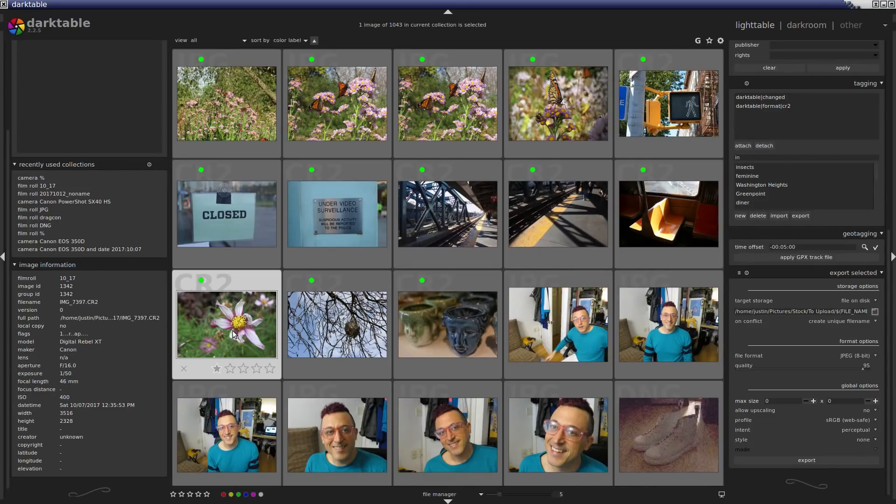
pyautogui.doubleClick(233, 332)
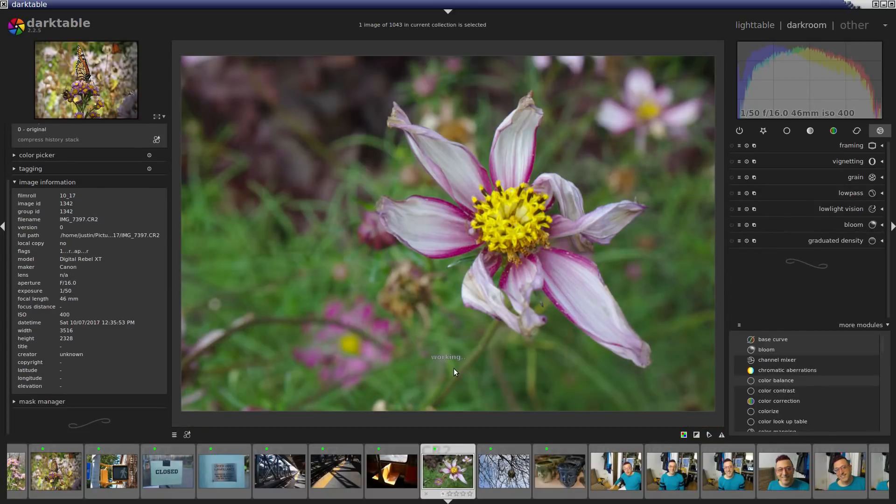